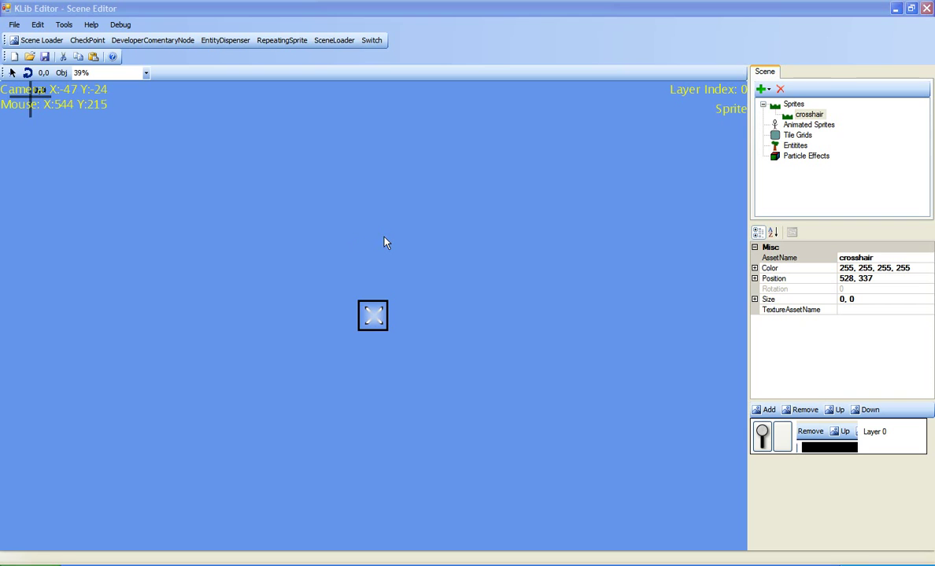
Delete the crosshair sprite from the scene
{"action": "left_click", "coordinate": [385, 244]}
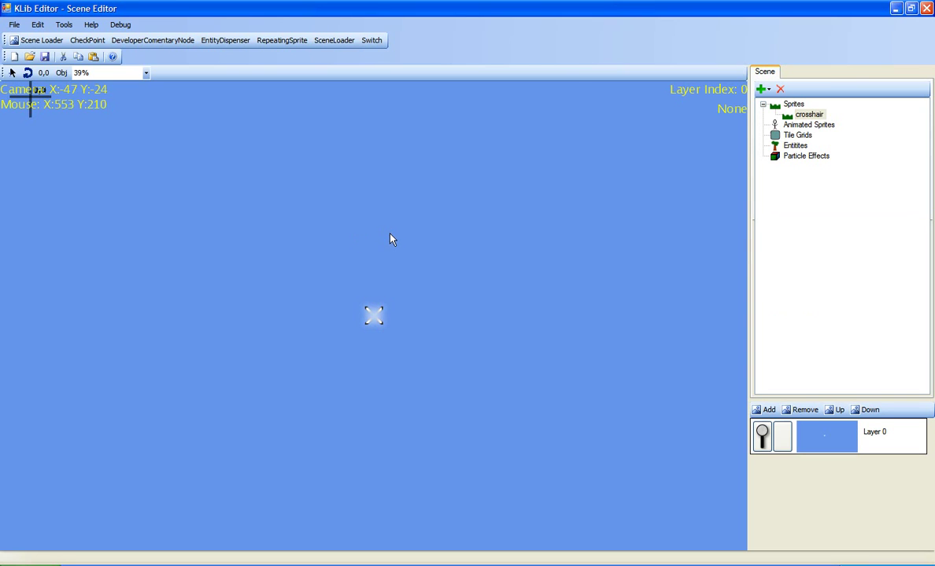
{"action": "middle_click_drag", "start_coordinate": [261, 168], "coordinate": [512, 277]}
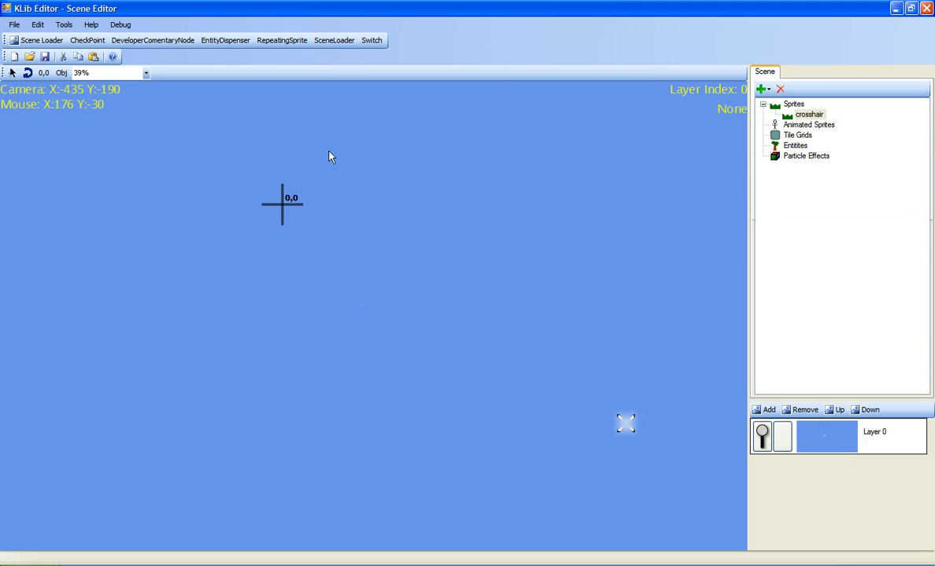
{"action": "left_click", "coordinate": [27, 73]}
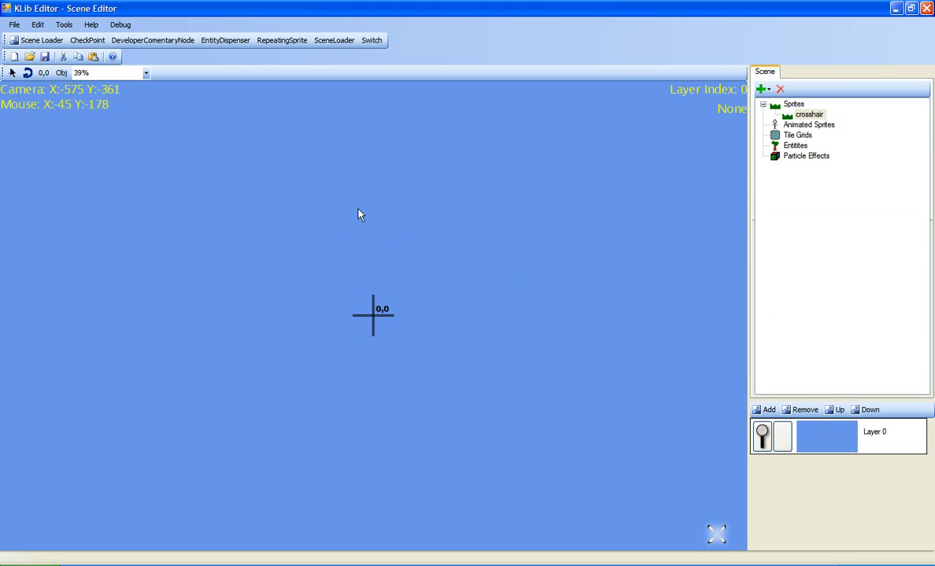
{"action": "left_click", "coordinate": [725, 538]}
{"action": "key", "text": "Delete"}
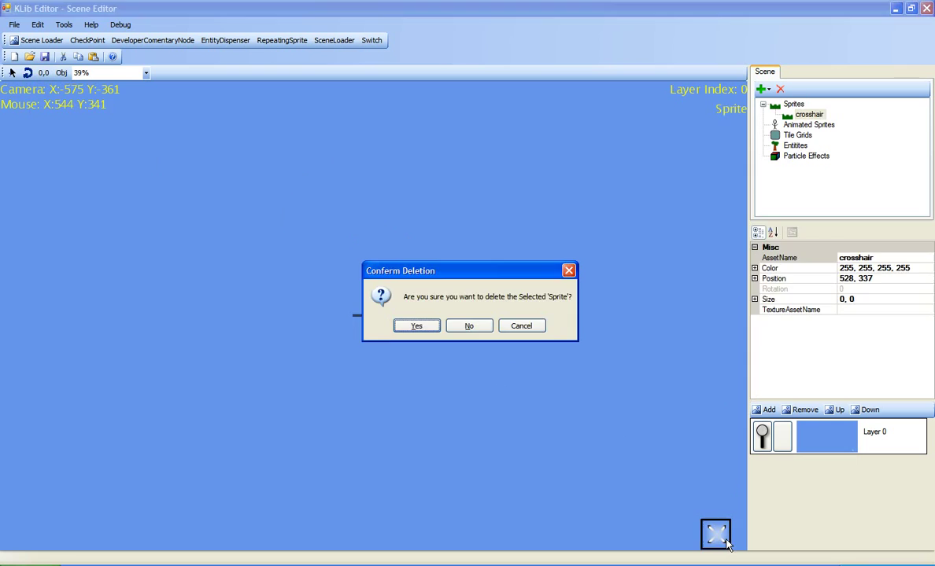
{"action": "key", "text": "Return"}
{"action": "middle_click_drag", "start_coordinate": [605, 379], "coordinate": [622, 393]}
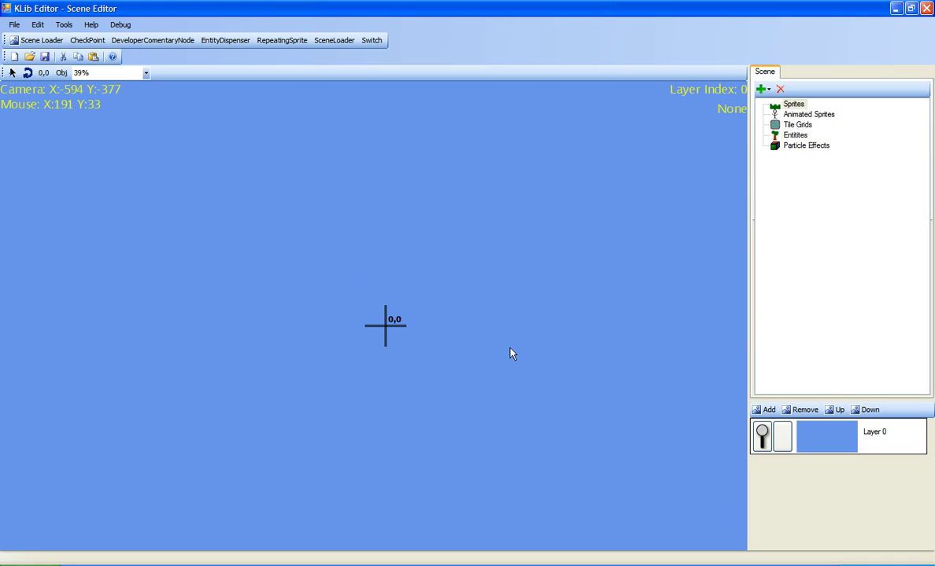
{"action": "middle_click_drag", "start_coordinate": [415, 286], "coordinate": [387, 343]}
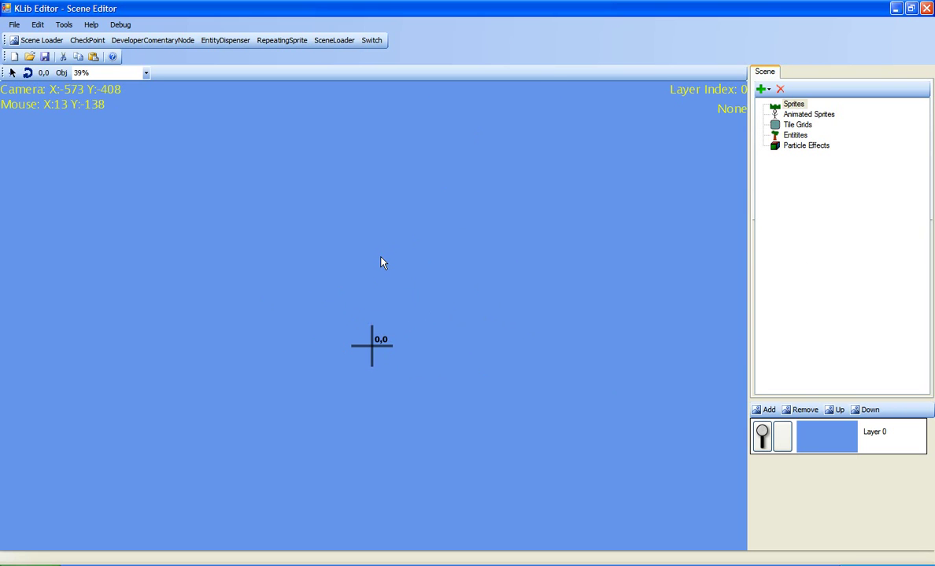
{"action": "middle_click_drag", "start_coordinate": [417, 321], "coordinate": [339, 281]}
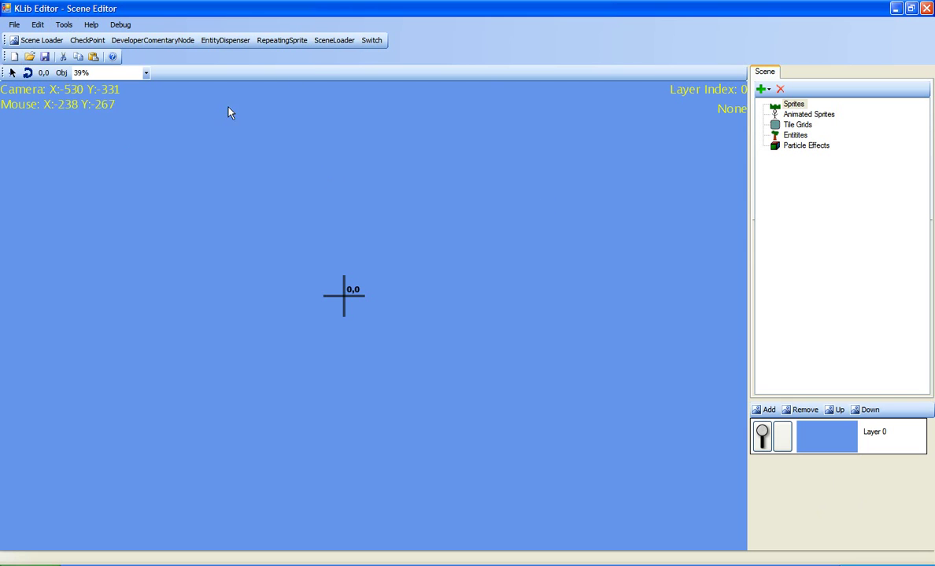
{"action": "middle_click_drag", "start_coordinate": [220, 200], "coordinate": [261, 223]}
{"action": "middle_click_drag", "start_coordinate": [499, 252], "coordinate": [478, 304]}
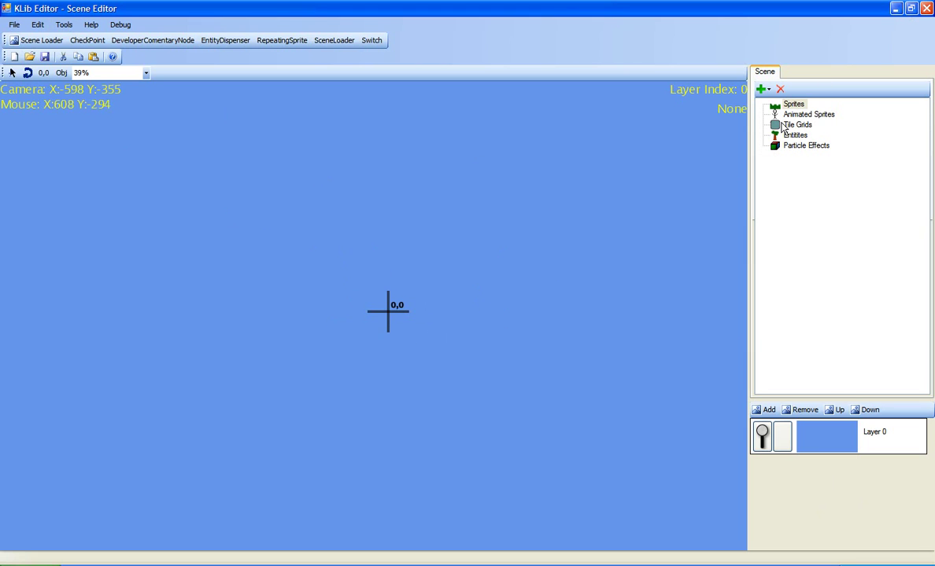
Add a RepeatingSprite to Layer 0 using the bg texture from the backgrounds folder
{"action": "left_click", "coordinate": [895, 448]}
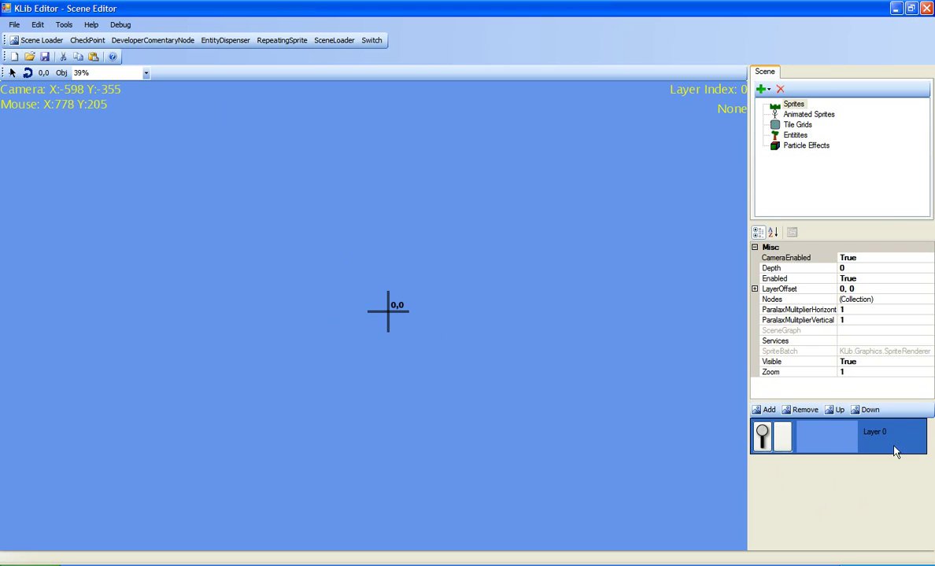
{"action": "left_click", "coordinate": [285, 41]}
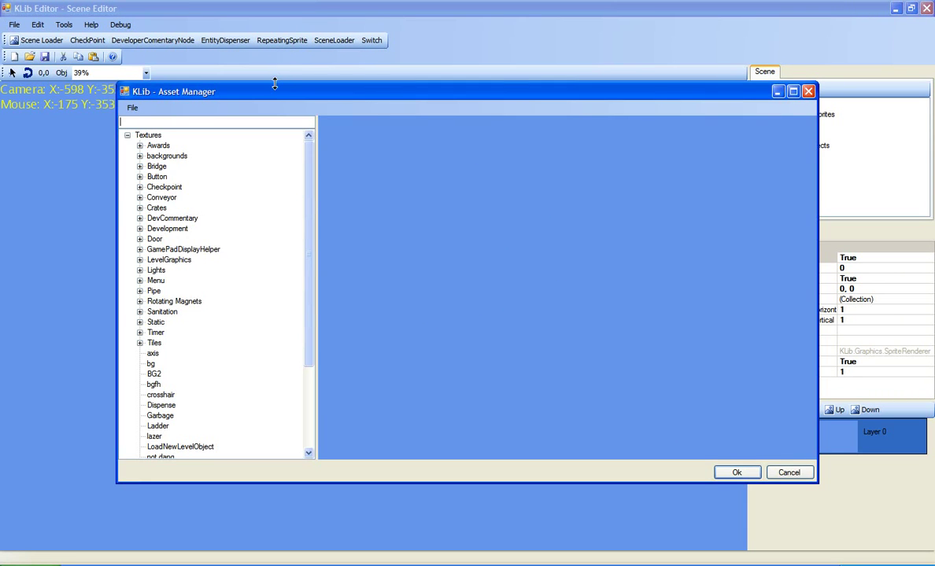
{"action": "left_click_drag", "start_coordinate": [277, 96], "coordinate": [250, 88]}
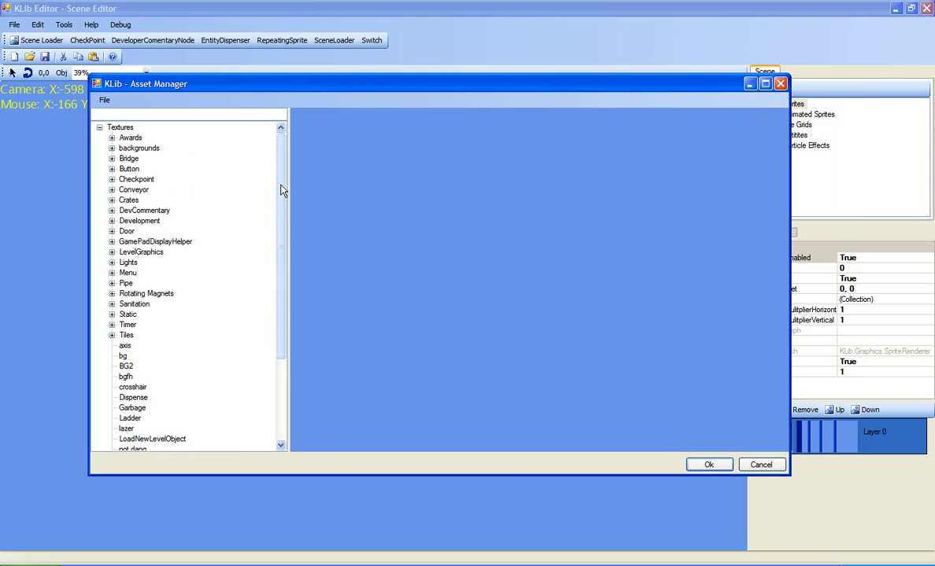
{"action": "left_click_drag", "start_coordinate": [281, 187], "coordinate": [275, 168]}
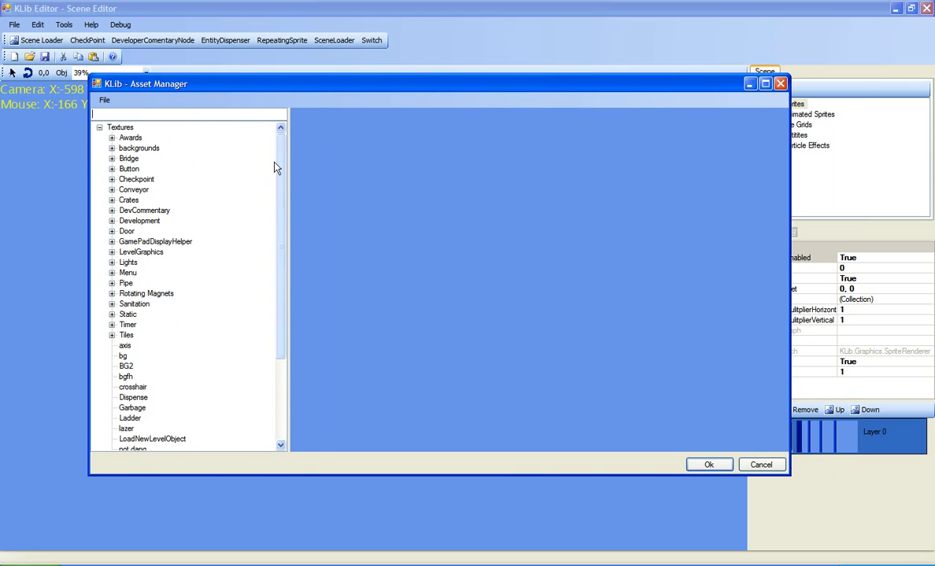
{"action": "left_click", "coordinate": [111, 149]}
{"action": "left_click", "coordinate": [134, 160]}
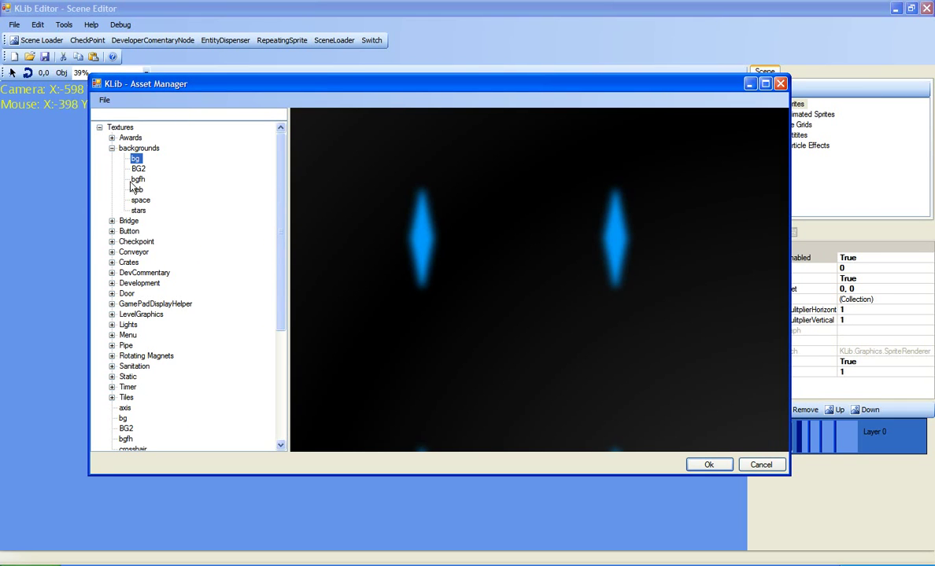
{"action": "left_click", "coordinate": [139, 211]}
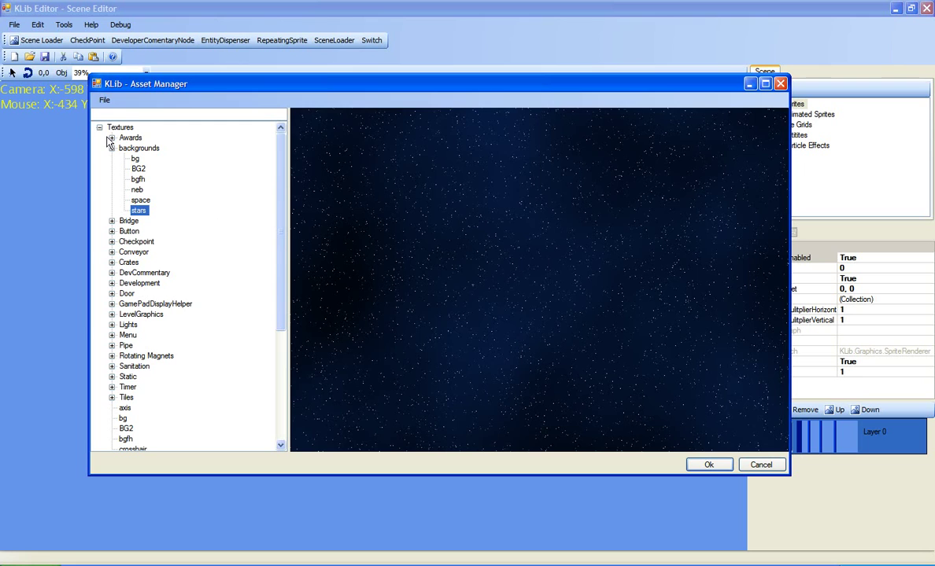
{"action": "left_click", "coordinate": [134, 160]}
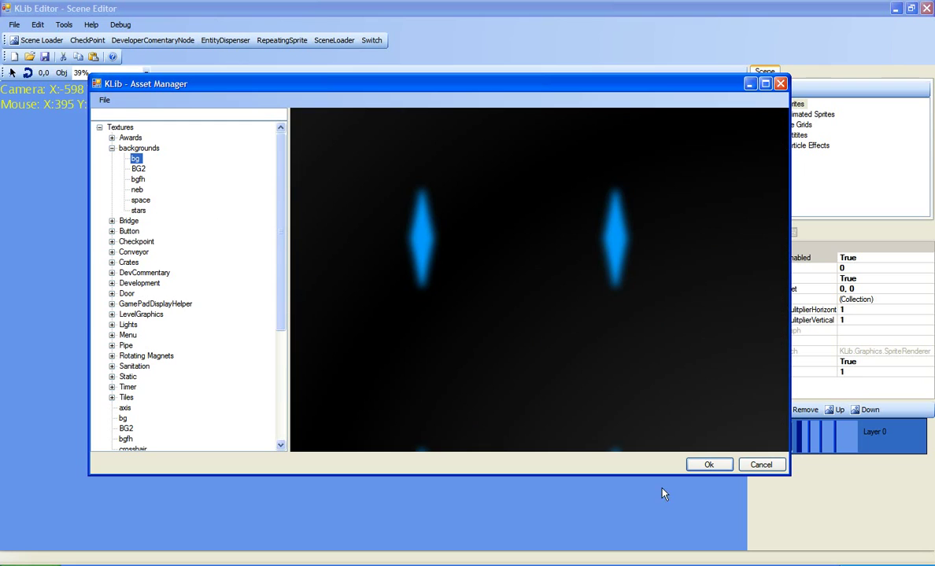
{"action": "double_click", "coordinate": [139, 162]}
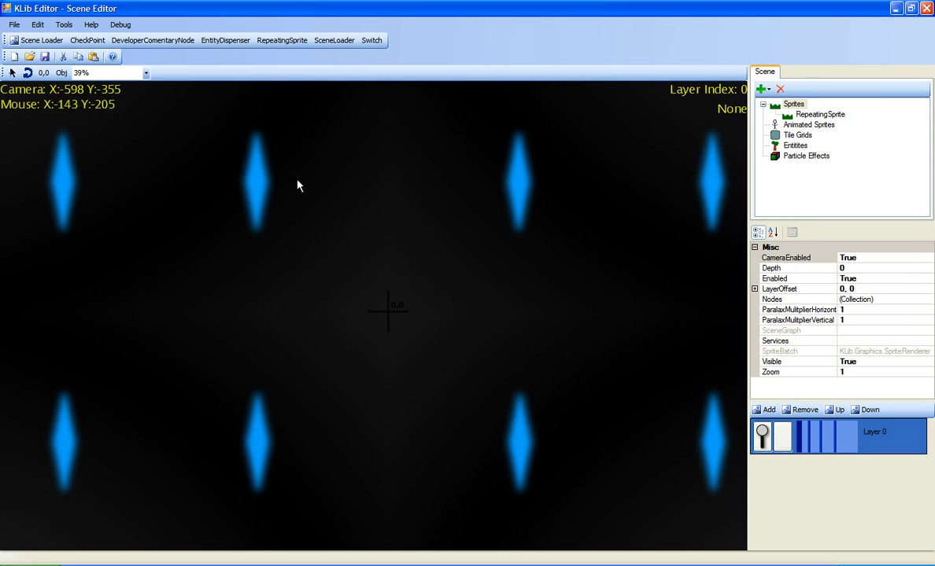
Examine how the background texture repeats across the scene in both horizontal directions
{"action": "right_click", "coordinate": [602, 302]}
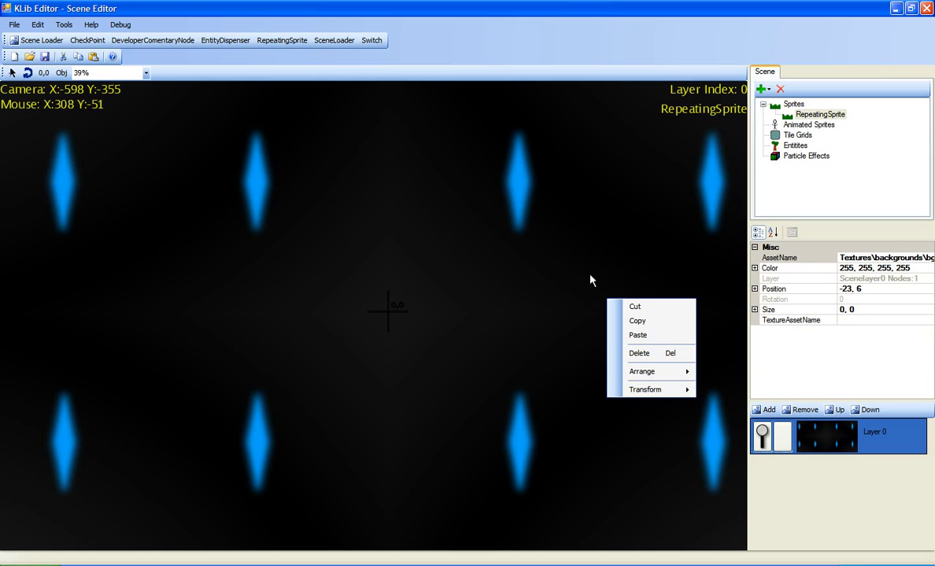
{"action": "left_click", "coordinate": [617, 273]}
{"action": "middle_click_drag", "start_coordinate": [650, 283], "coordinate": [392, 275]}
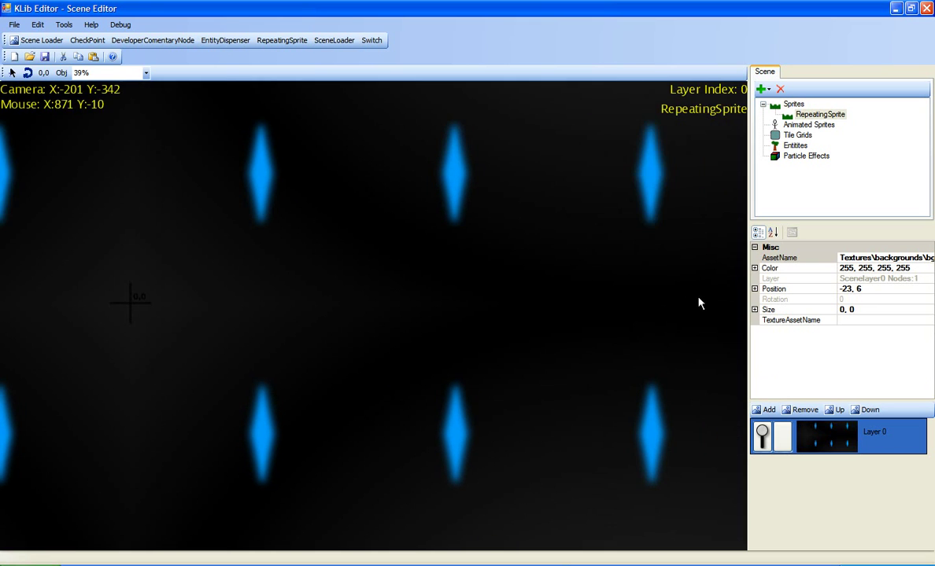
{"action": "middle_click_drag", "start_coordinate": [698, 298], "coordinate": [211, 256]}
{"action": "middle_click_drag", "start_coordinate": [665, 277], "coordinate": [197, 248]}
{"action": "middle_click_drag", "start_coordinate": [528, 258], "coordinate": [197, 277]}
{"action": "mouse_move", "coordinate": [270, 264]}
{"action": "middle_mouse_down"}
{"action": "mouse_move", "coordinate": [574, 283]}
{"action": "mouse_move", "coordinate": [748, 272]}
{"action": "middle_mouse_up"}
{"action": "middle_click_drag", "start_coordinate": [265, 282], "coordinate": [775, 237]}
{"action": "middle_click_drag", "start_coordinate": [270, 226], "coordinate": [847, 191]}
{"action": "mouse_move", "coordinate": [319, 269]}
{"action": "middle_mouse_down"}
{"action": "mouse_move", "coordinate": [538, 238]}
{"action": "mouse_move", "coordinate": [247, 269]}
{"action": "mouse_move", "coordinate": [433, 87]}
{"action": "mouse_move", "coordinate": [507, 463]}
{"action": "mouse_move", "coordinate": [511, 435]}
{"action": "mouse_move", "coordinate": [493, 404]}
{"action": "middle_mouse_up"}
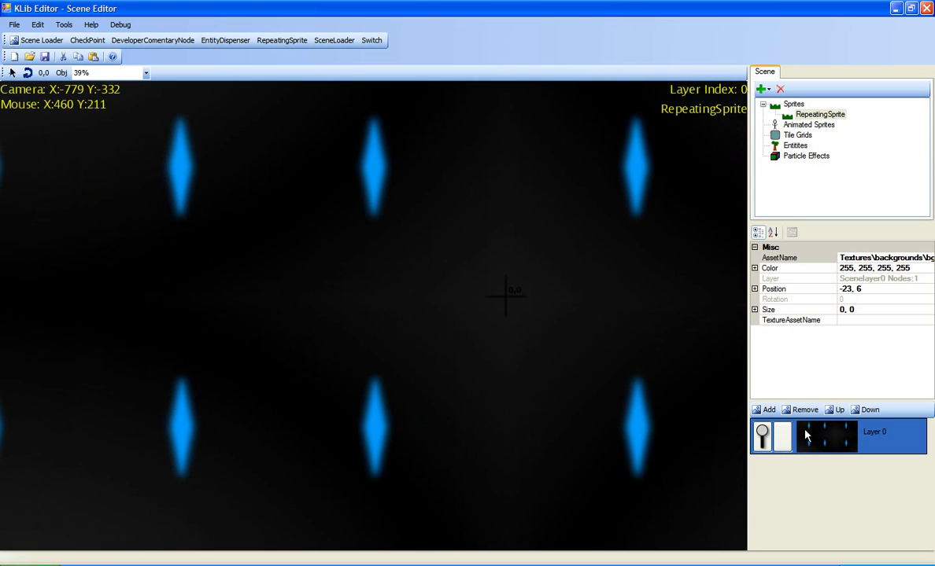
Add a second layer and import the TileGrid1 tile grid from the up folder onto it
{"action": "left_click", "coordinate": [763, 410]}
{"action": "left_click", "coordinate": [861, 469]}
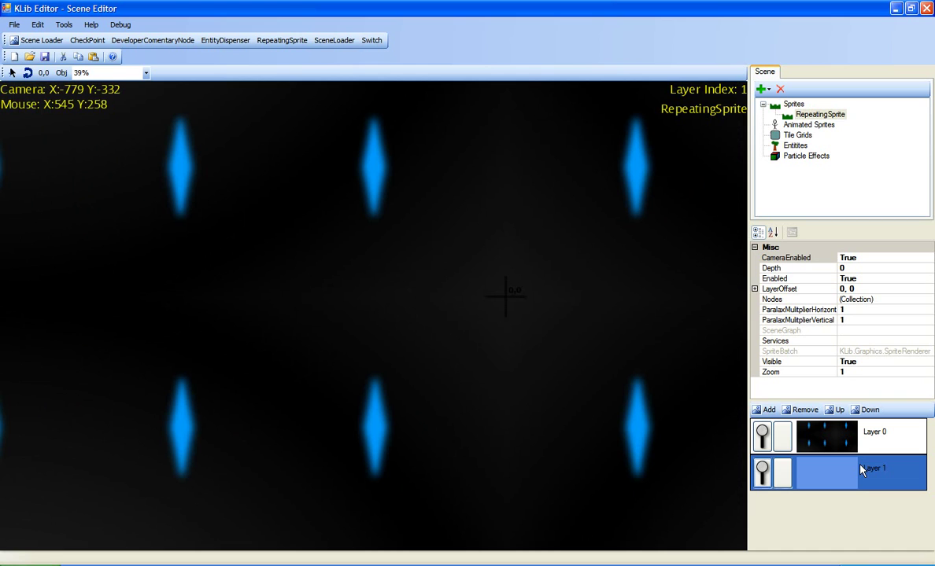
{"action": "right_click", "coordinate": [797, 137]}
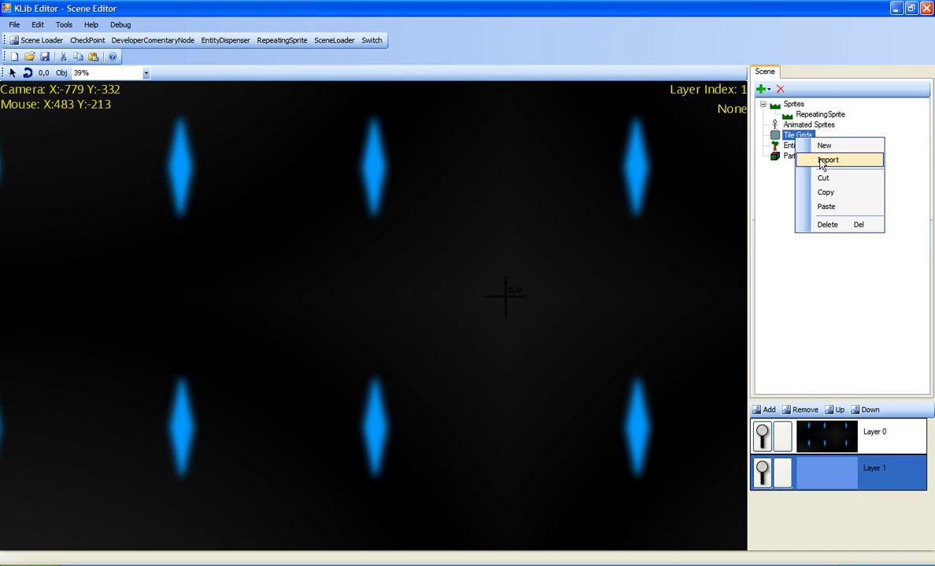
{"action": "left_click", "coordinate": [820, 161]}
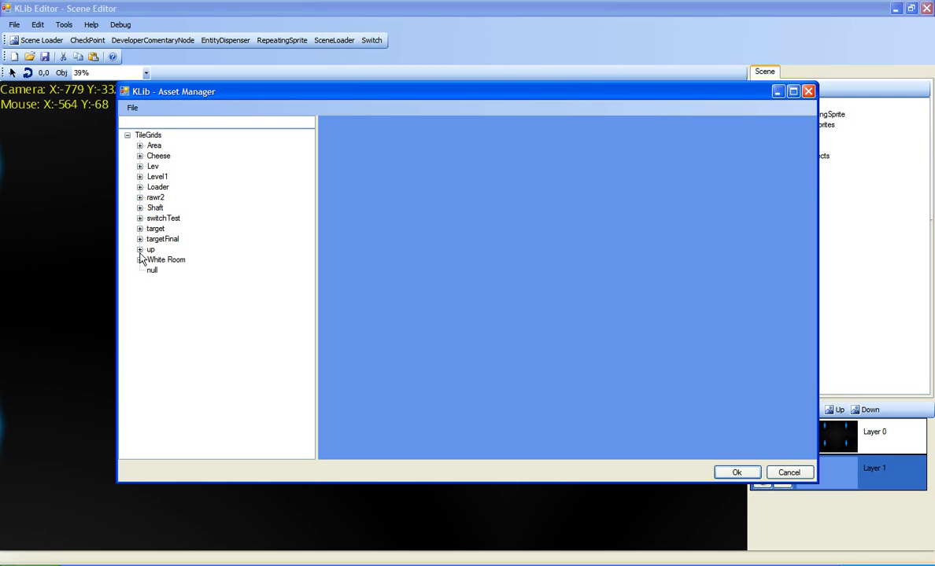
{"action": "left_click_drag", "start_coordinate": [189, 93], "coordinate": [128, 99]}
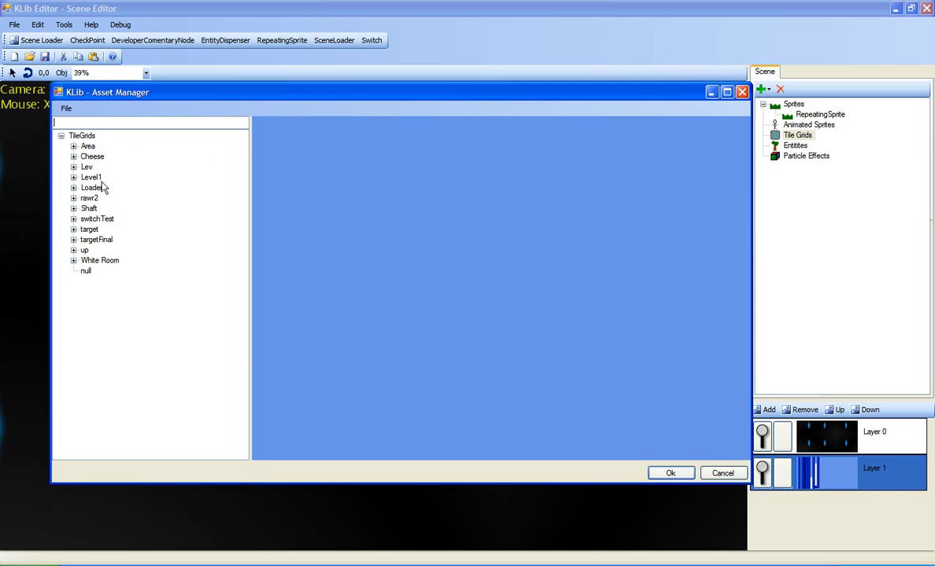
{"action": "left_click", "coordinate": [73, 250]}
{"action": "left_click", "coordinate": [105, 260]}
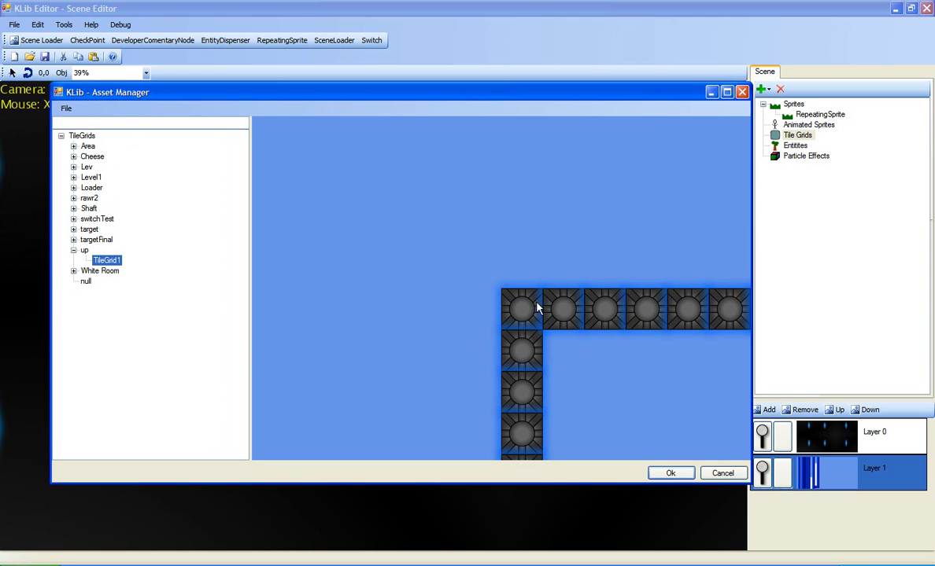
{"action": "double_click", "coordinate": [106, 262]}
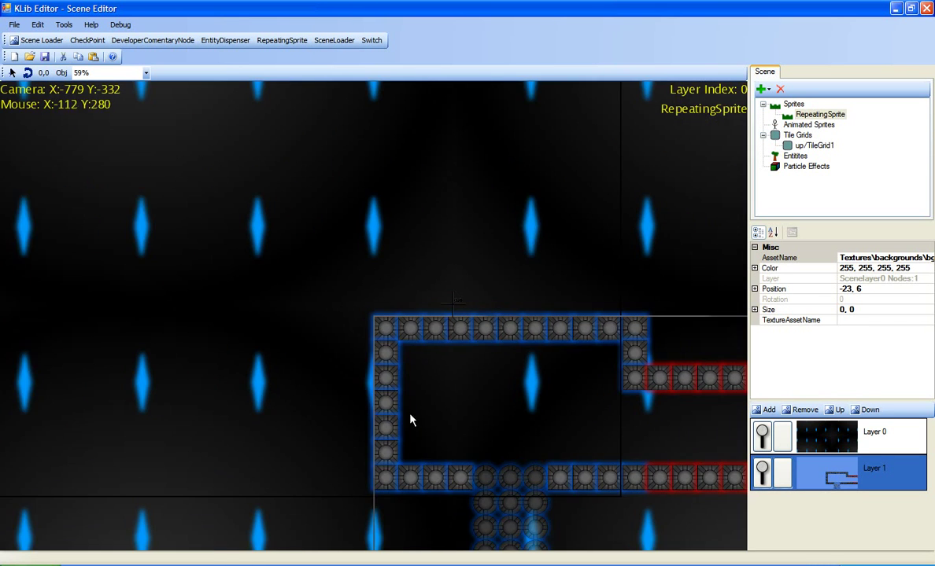
Move the imported tile grid to a position of about -612, -848
{"action": "scroll", "coordinate": [410, 415], "scroll_direction": "down", "scroll_amount": 2}
{"action": "left_click_drag", "start_coordinate": [478, 471], "coordinate": [373, 241]}
{"action": "mouse_move", "coordinate": [358, 469]}
{"action": "left_mouse_down"}
{"action": "mouse_move", "coordinate": [507, 459]}
{"action": "mouse_move", "coordinate": [442, 444]}
{"action": "mouse_move", "coordinate": [240, 450]}
{"action": "mouse_move", "coordinate": [356, 508]}
{"action": "mouse_move", "coordinate": [330, 473]}
{"action": "mouse_move", "coordinate": [368, 479]}
{"action": "left_mouse_up"}
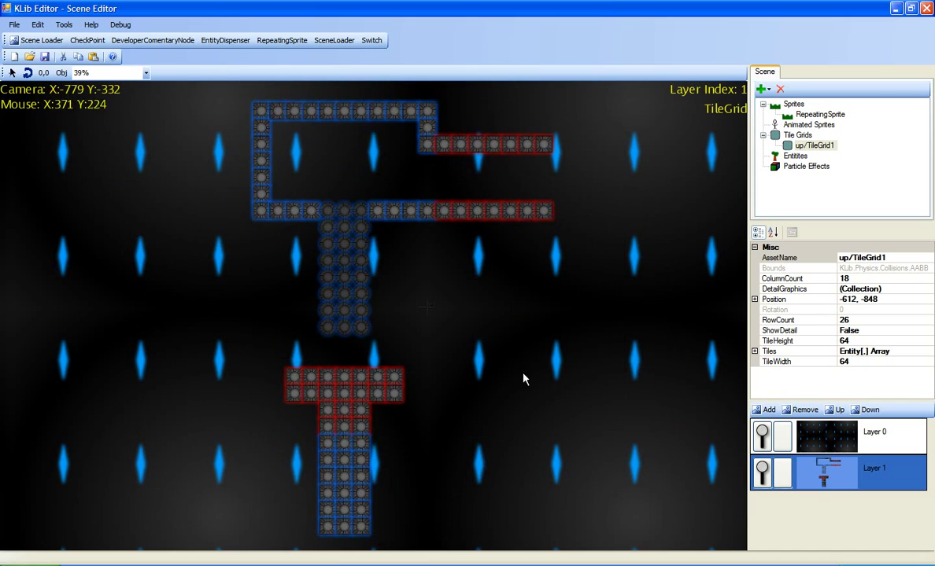
Shift the repeating background sprite to a position of about 52, -350
{"action": "middle_click_drag", "start_coordinate": [522, 374], "coordinate": [346, 457]}
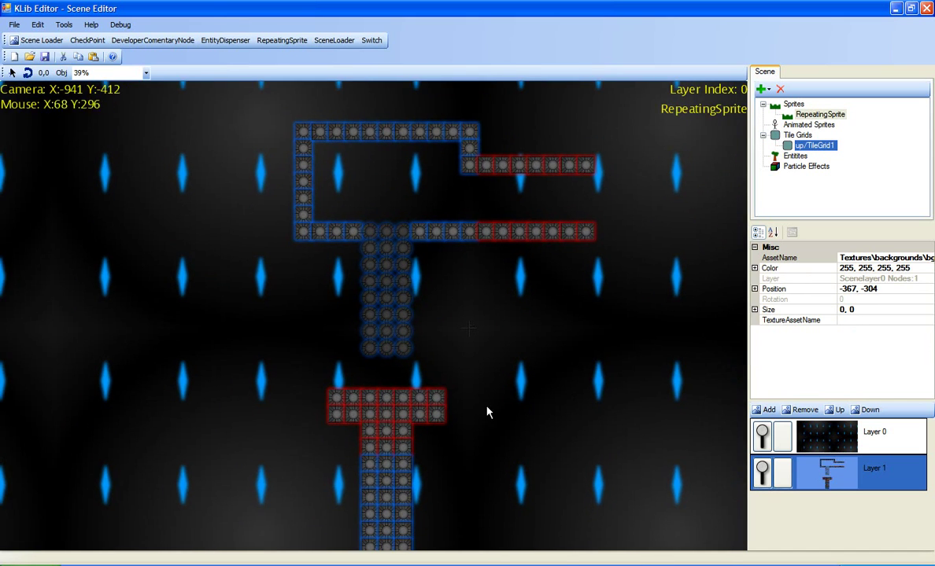
{"action": "left_click_drag", "start_coordinate": [486, 411], "coordinate": [473, 416]}
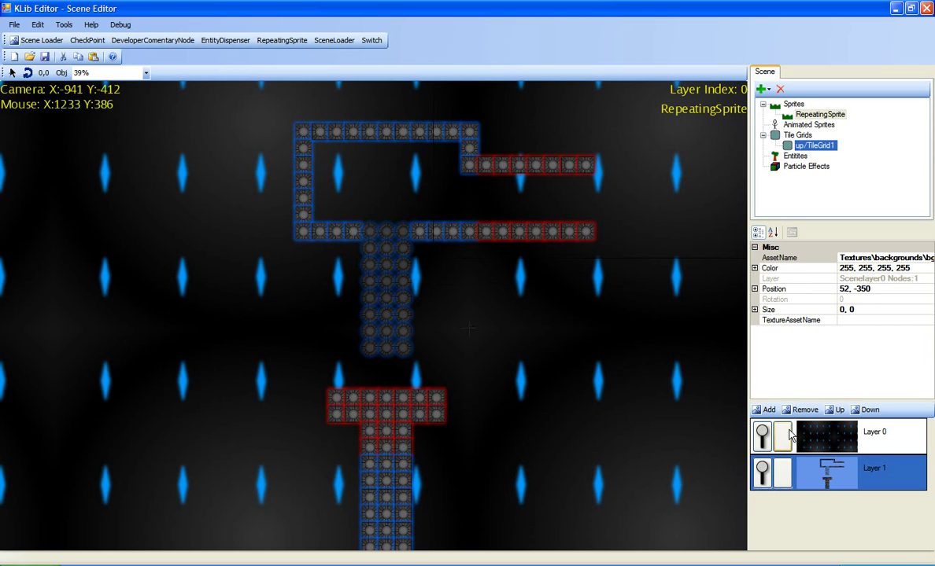
Hide Layer 0 and show it again, and lock the layer against editing
{"action": "middle_click_drag", "start_coordinate": [620, 434], "coordinate": [643, 435]}
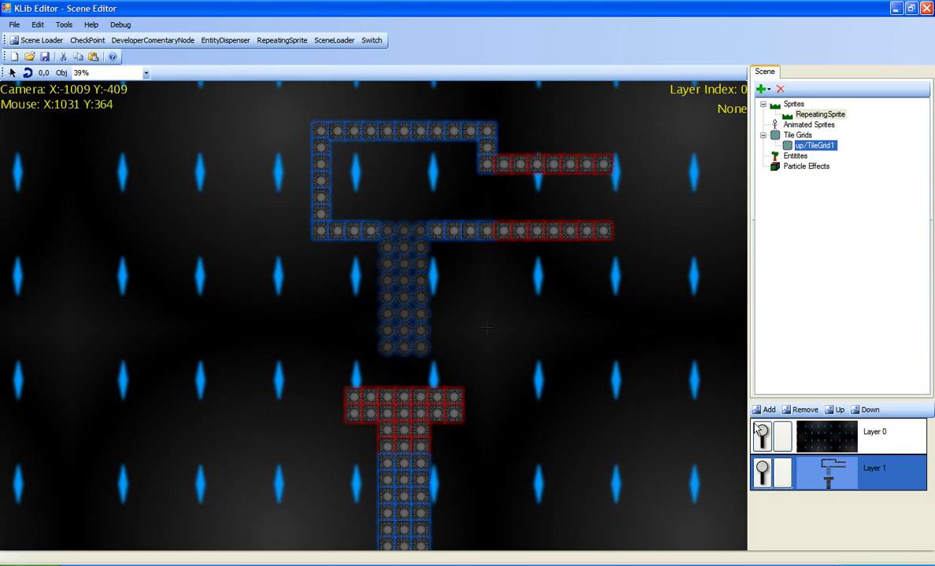
{"action": "middle_click_drag", "start_coordinate": [758, 432], "coordinate": [528, 417]}
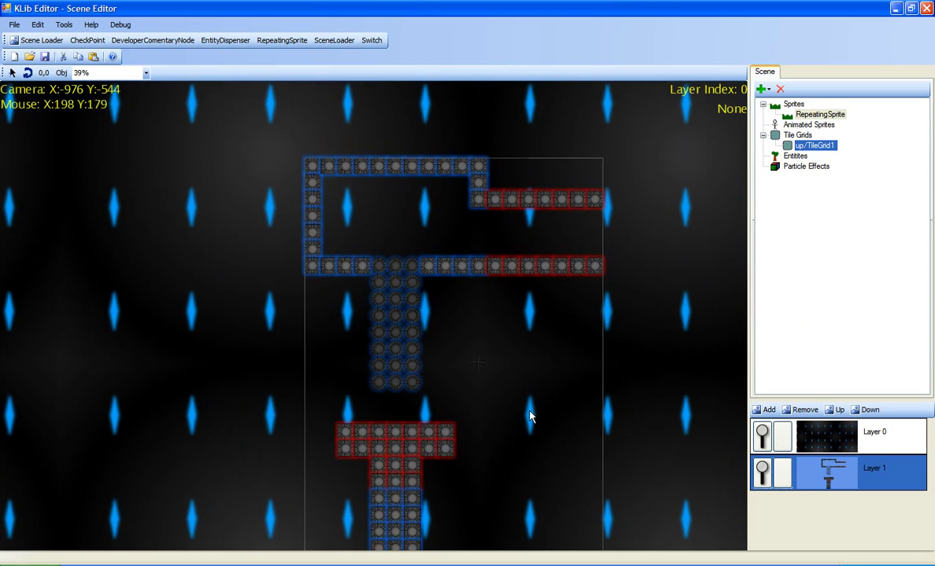
{"action": "left_click", "coordinate": [761, 437]}
{"action": "middle_click_drag", "start_coordinate": [580, 371], "coordinate": [509, 375]}
{"action": "left_click", "coordinate": [762, 437]}
{"action": "left_click", "coordinate": [781, 439]}
{"action": "middle_click_drag", "start_coordinate": [618, 366], "coordinate": [572, 353]}
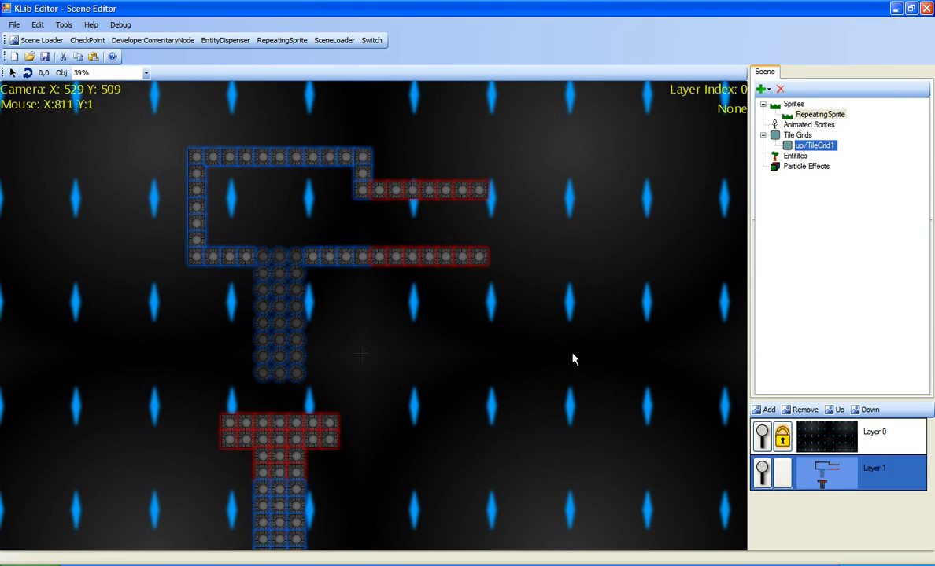
Lock and hide Layer 1, and make it visible and unlocked again
{"action": "left_click", "coordinate": [782, 473]}
{"action": "left_click", "coordinate": [762, 473]}
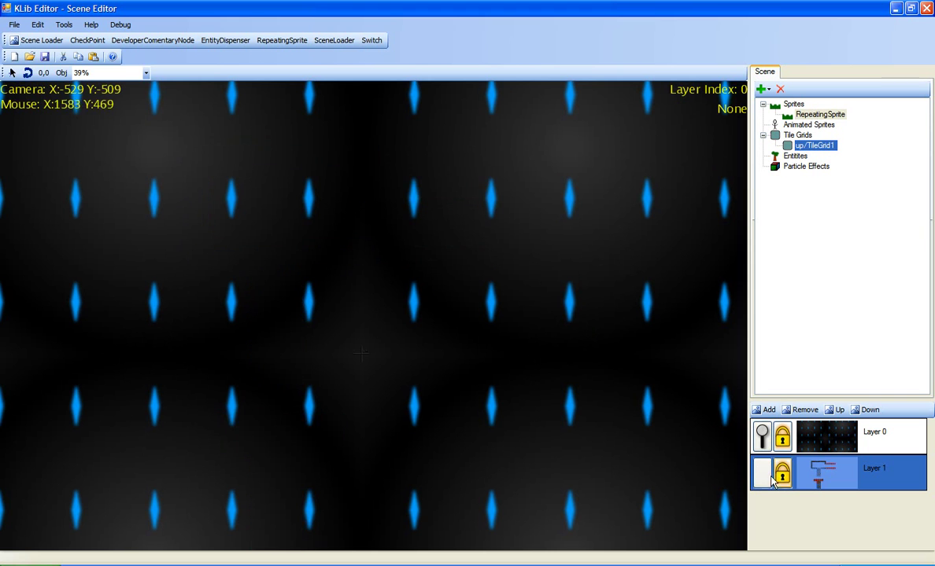
{"action": "left_click", "coordinate": [762, 473]}
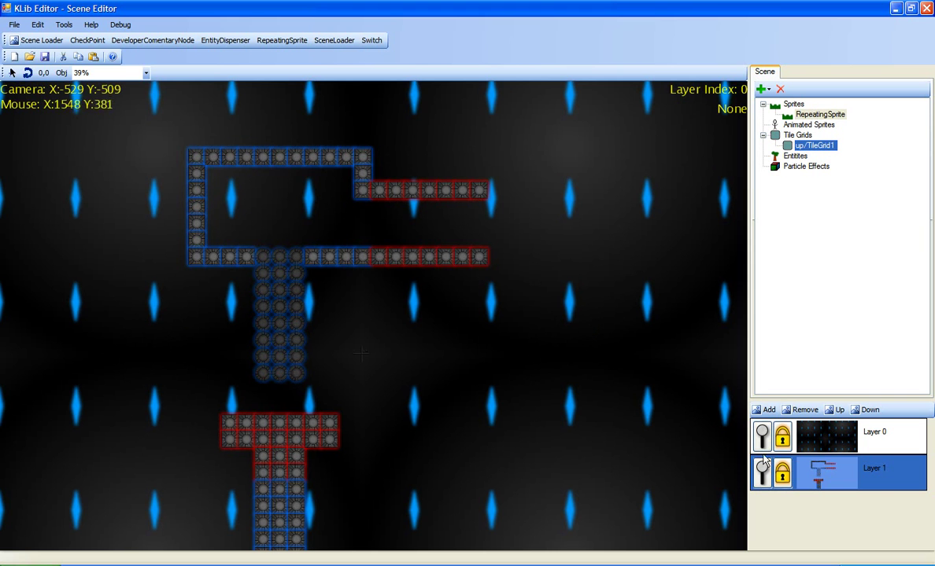
{"action": "left_click", "coordinate": [782, 473]}
{"action": "middle_click_drag", "start_coordinate": [576, 350], "coordinate": [611, 263]}
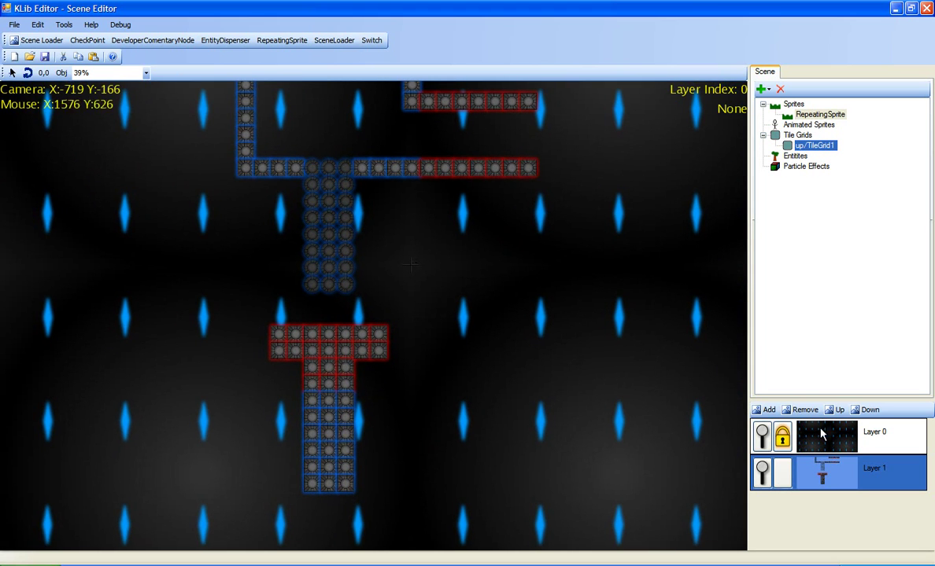
Set Layer 0's horizontal and vertical parallax multipliers to 3
{"action": "left_click", "coordinate": [852, 443]}
{"action": "left_click", "coordinate": [848, 310]}
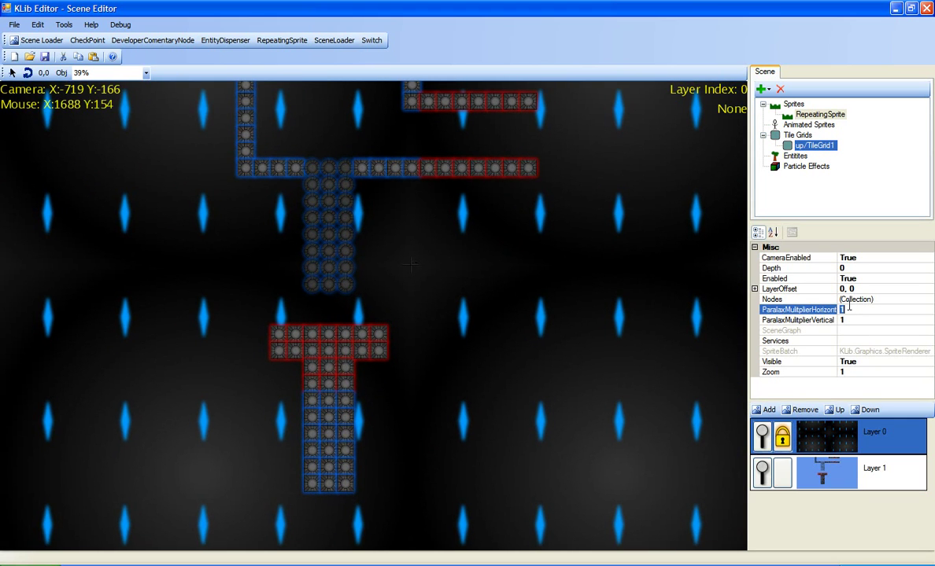
{"action": "left_click", "coordinate": [850, 320]}
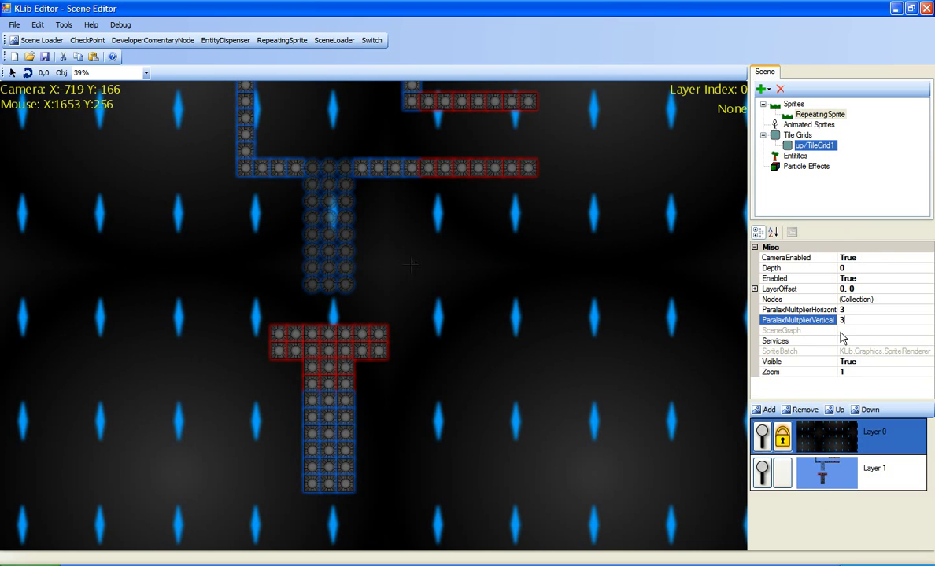
{"action": "left_click", "coordinate": [746, 286]}
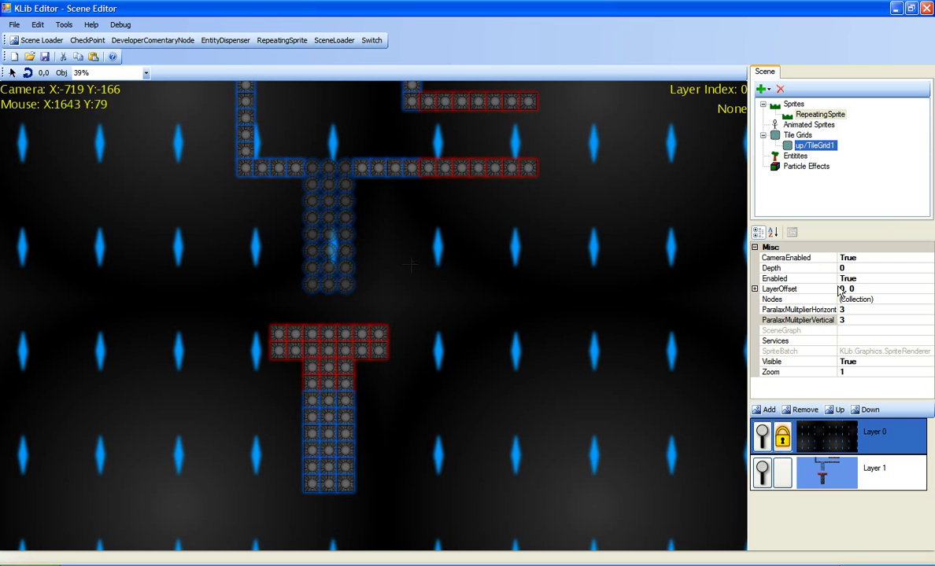
{"action": "left_click", "coordinate": [657, 319]}
{"action": "middle_click_drag", "start_coordinate": [657, 300], "coordinate": [676, 333]}
{"action": "left_click_drag", "start_coordinate": [345, 448], "coordinate": [446, 408]}
{"action": "middle_click_drag", "start_coordinate": [710, 250], "coordinate": [487, 334]}
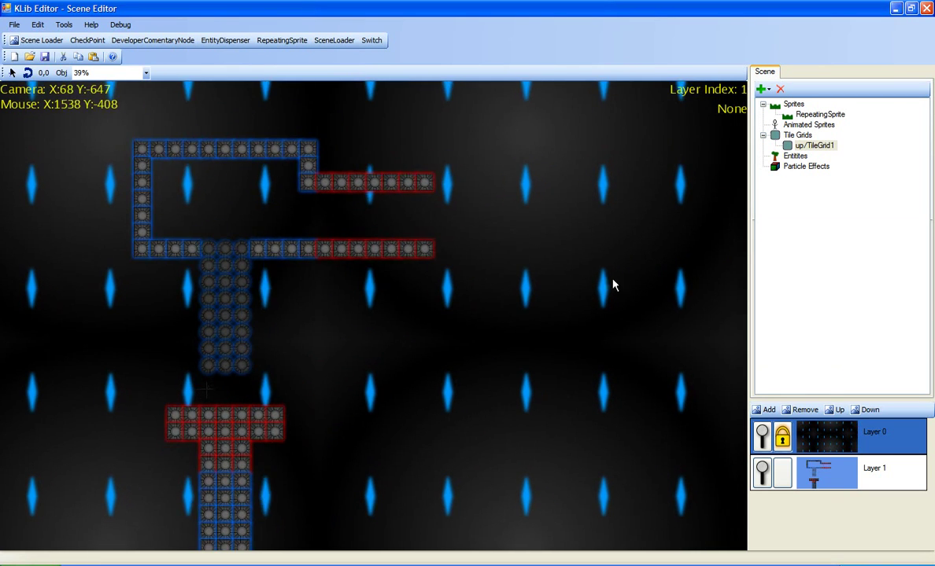
{"action": "middle_click_drag", "start_coordinate": [612, 279], "coordinate": [691, 233]}
Import the Claw sprite from the Sanitation assets and place it in the open area beside the tile column
{"action": "right_click", "coordinate": [766, 114]}
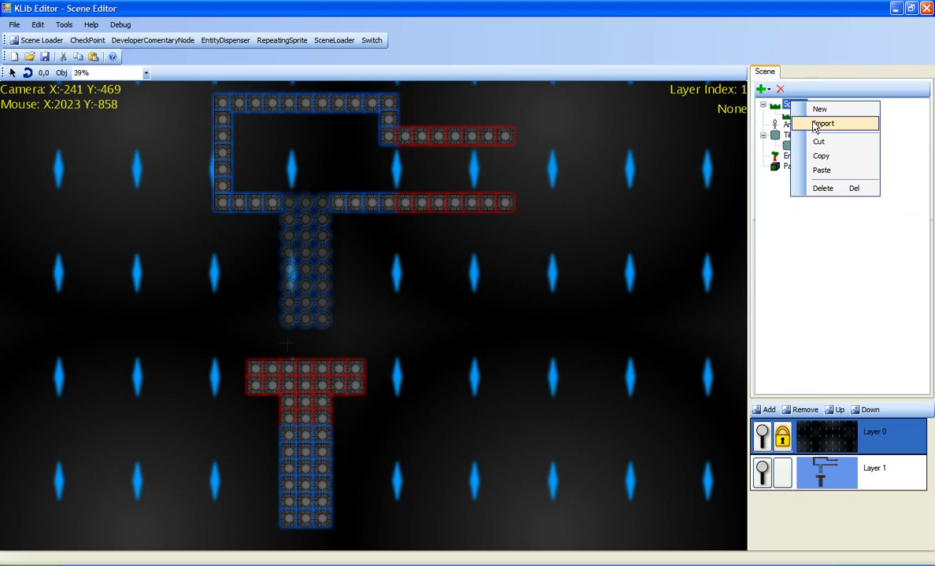
{"action": "left_click", "coordinate": [769, 129]}
{"action": "left_click_drag", "start_coordinate": [313, 245], "coordinate": [305, 207]}
{"action": "left_click", "coordinate": [140, 313]}
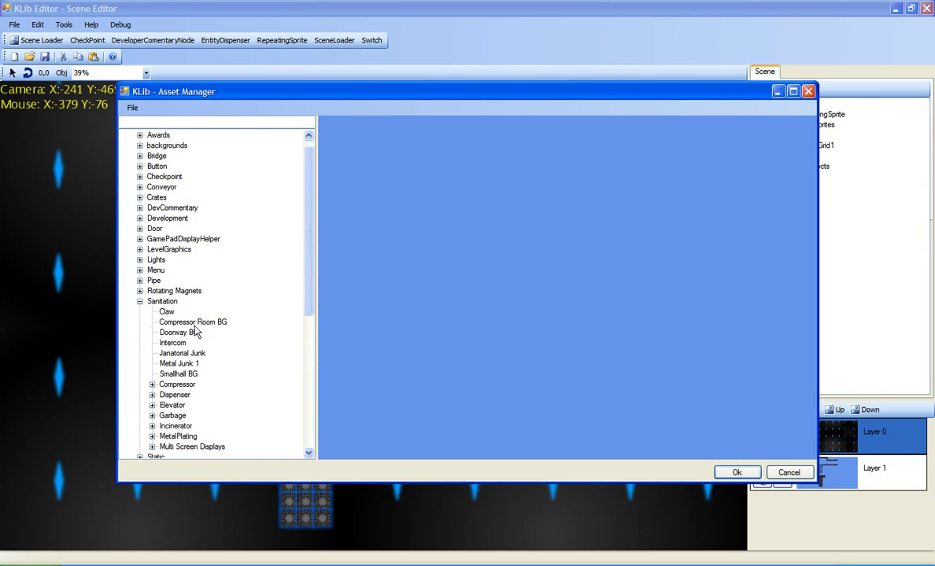
{"action": "left_click", "coordinate": [167, 313]}
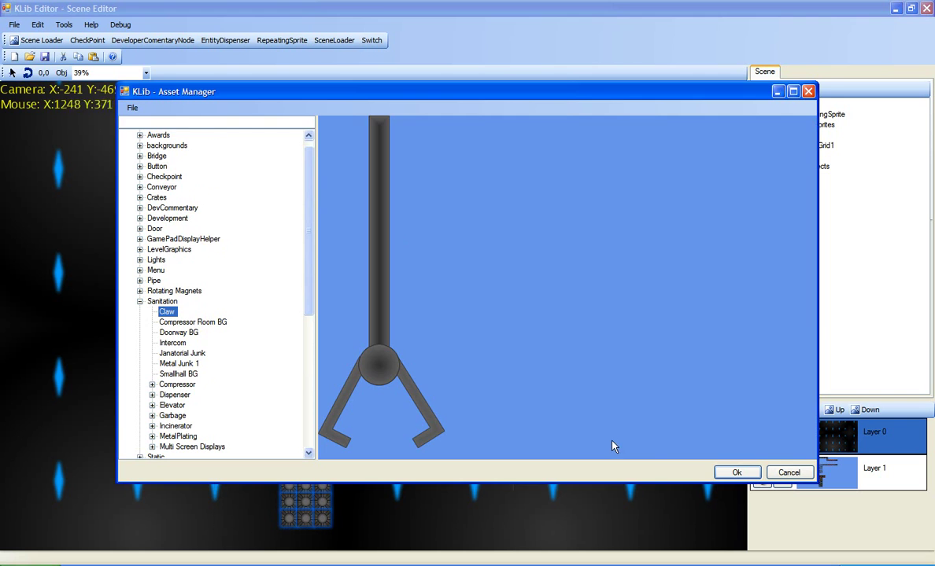
{"action": "left_click", "coordinate": [737, 472]}
{"action": "left_click_drag", "start_coordinate": [385, 348], "coordinate": [485, 370]}
{"action": "left_click_drag", "start_coordinate": [598, 360], "coordinate": [610, 343]}
{"action": "middle_click_drag", "start_coordinate": [613, 348], "coordinate": [542, 354]}
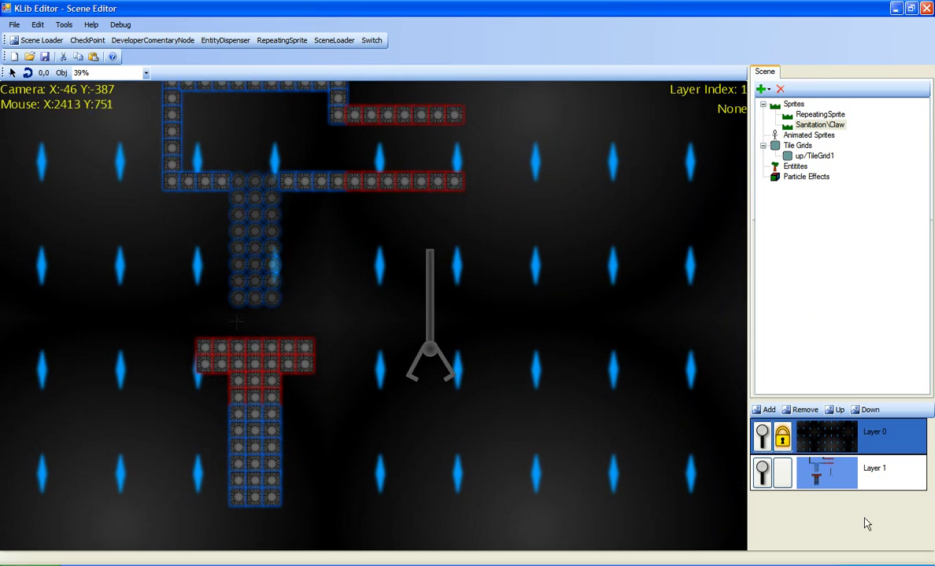
Add a third layer to the scene and transfer the claw sprite from Layer 1 to Layer 2
{"action": "left_click", "coordinate": [765, 410]}
{"action": "left_click", "coordinate": [776, 504]}
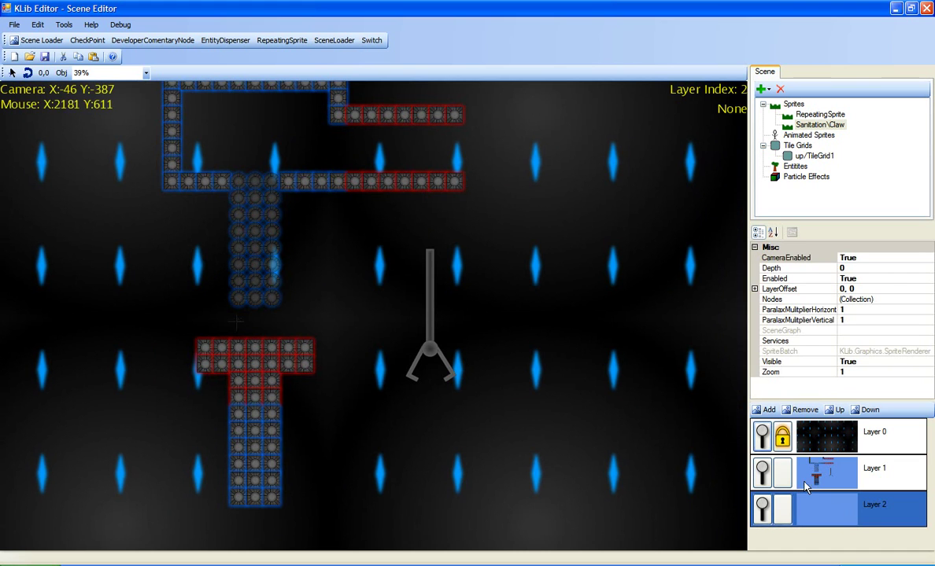
{"action": "left_click", "coordinate": [425, 334]}
{"action": "left_click_drag", "start_coordinate": [426, 334], "coordinate": [390, 350]}
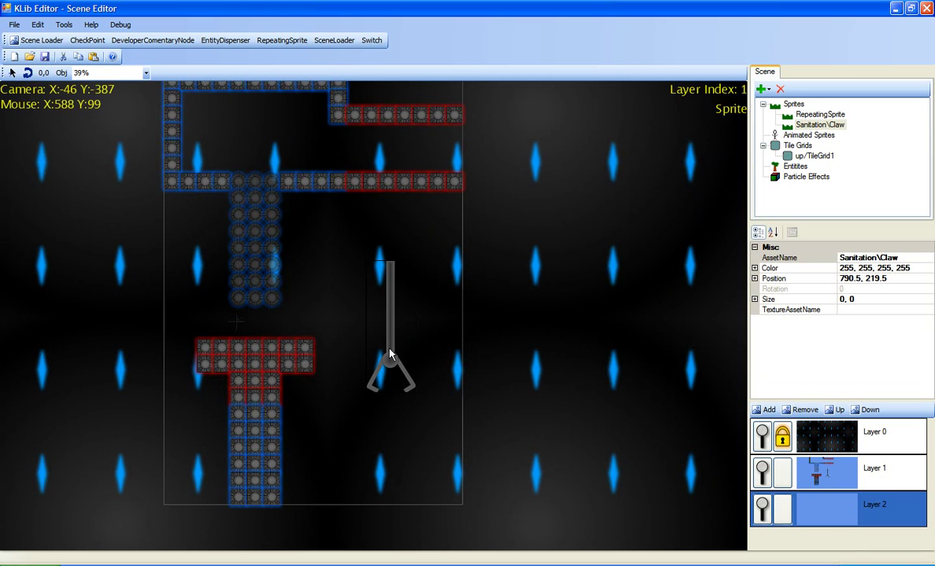
{"action": "right_click", "coordinate": [389, 349]}
{"action": "mouse_move", "coordinate": [452, 426]}
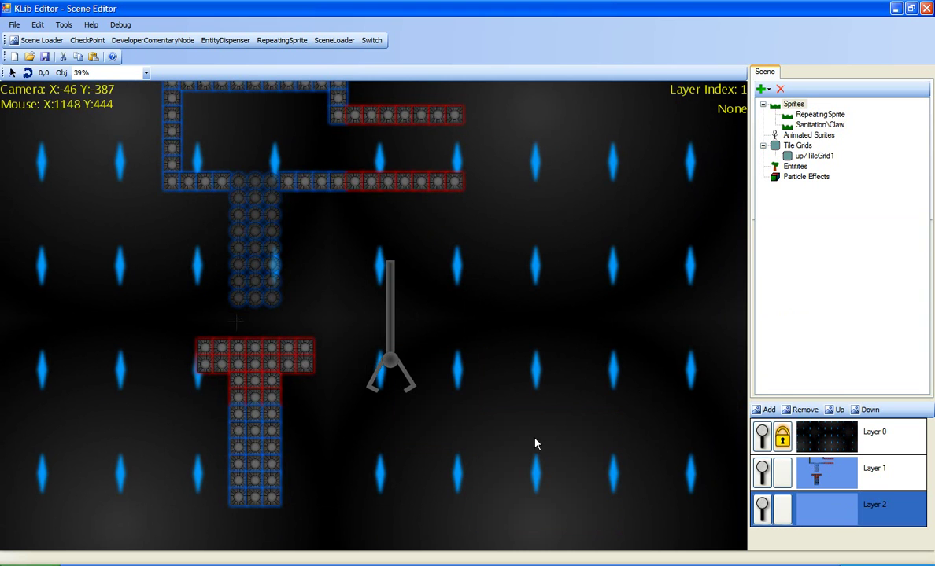
{"action": "left_click_drag", "start_coordinate": [385, 355], "coordinate": [452, 418]}
{"action": "left_click_drag", "start_coordinate": [574, 402], "coordinate": [535, 382]}
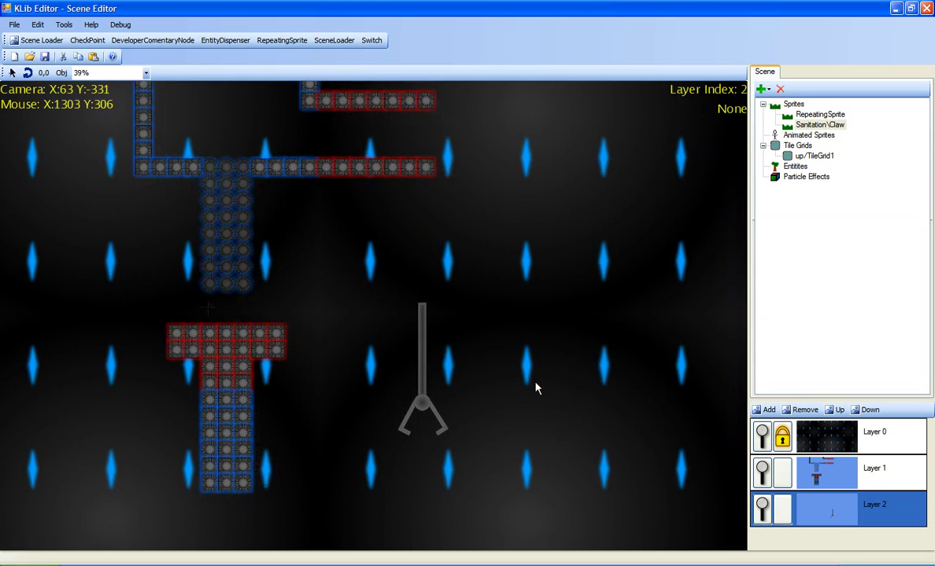
Set Layer 2's horizontal parallax multiplier to 0.8 and move the claw sprite over the tile column's red-edged block
{"action": "left_click", "coordinate": [863, 521]}
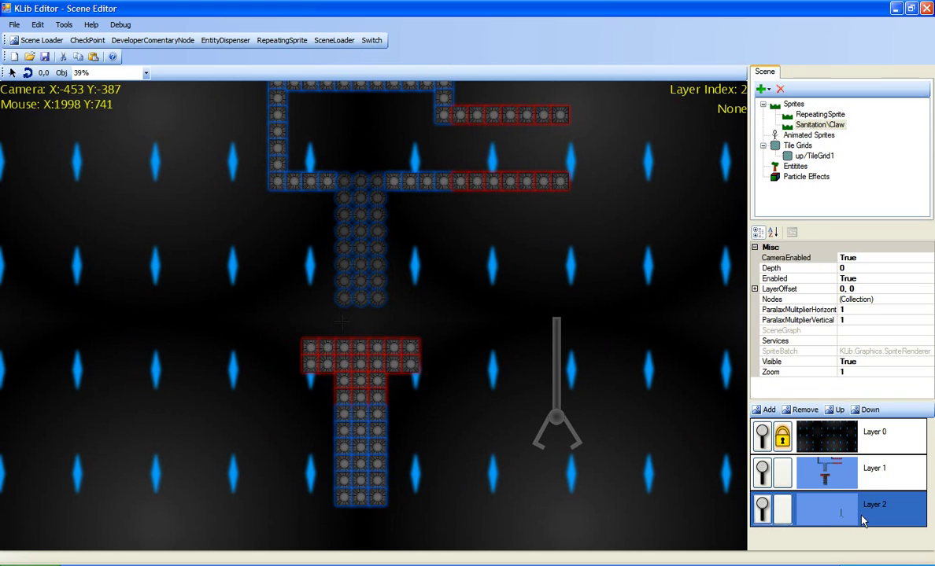
{"action": "left_click", "coordinate": [855, 321]}
{"action": "left_click", "coordinate": [855, 310]}
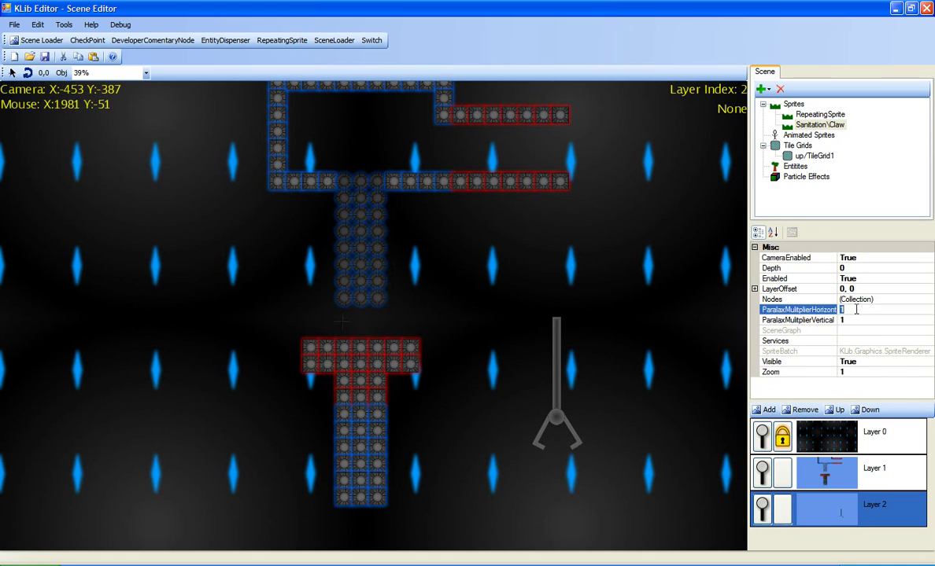
{"action": "type", "text": "0.8"}
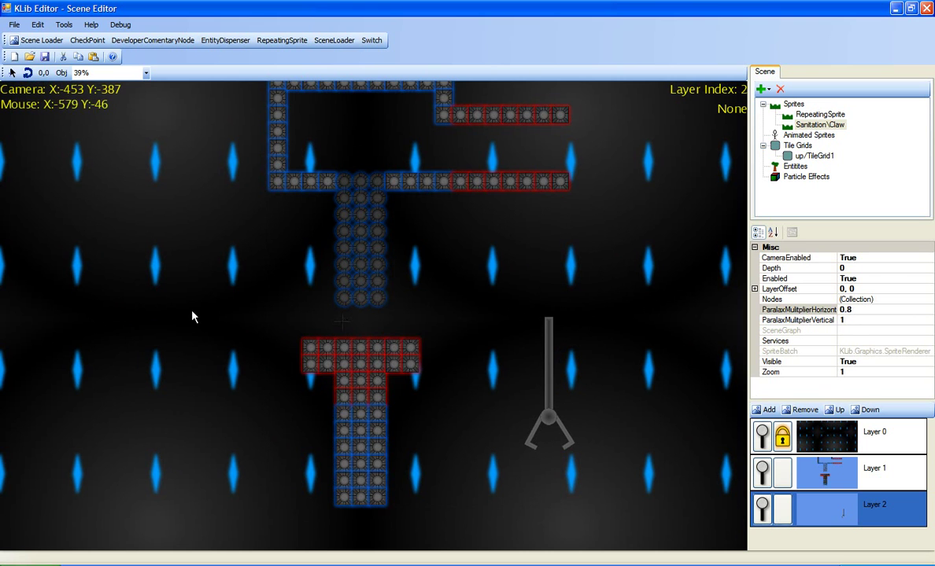
{"action": "middle_click_drag", "start_coordinate": [192, 312], "coordinate": [285, 302]}
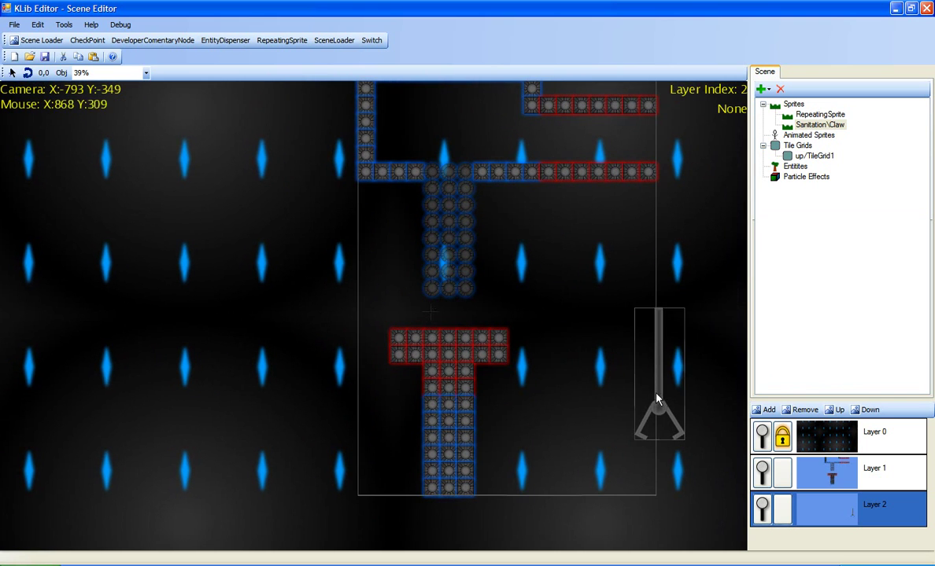
{"action": "left_click_drag", "start_coordinate": [657, 400], "coordinate": [449, 314]}
Examine how the claw sprite and the background shift against the tile grid at different camera positions and zoom levels
{"action": "mouse_move", "coordinate": [236, 324]}
{"action": "left_mouse_down"}
{"action": "mouse_move", "coordinate": [508, 330]}
{"action": "mouse_move", "coordinate": [415, 336]}
{"action": "mouse_move", "coordinate": [250, 320]}
{"action": "left_mouse_up"}
{"action": "scroll", "coordinate": [390, 337], "scroll_direction": "up", "scroll_amount": 3}
{"action": "scroll", "coordinate": [528, 347], "scroll_direction": "up", "scroll_amount": 3}
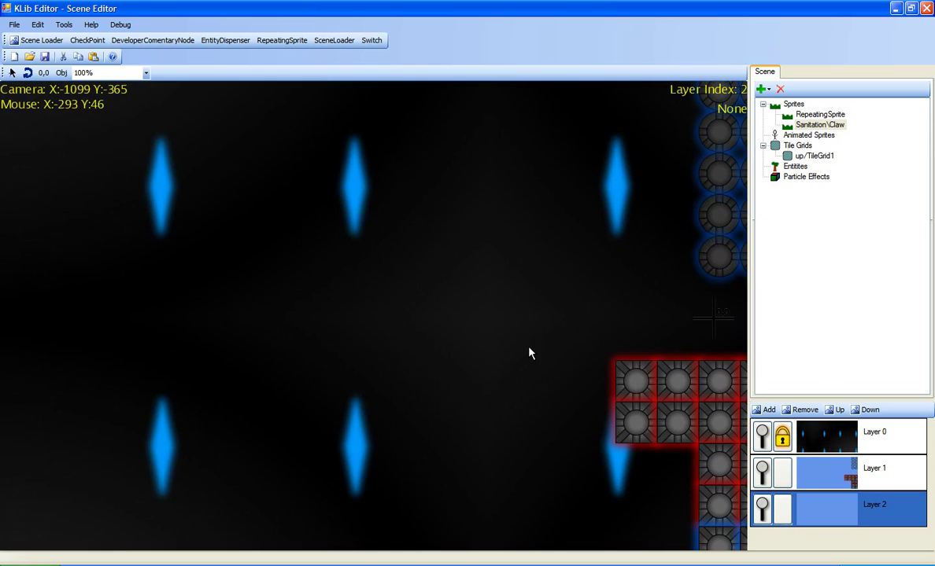
{"action": "left_click_drag", "start_coordinate": [529, 354], "coordinate": [228, 345]}
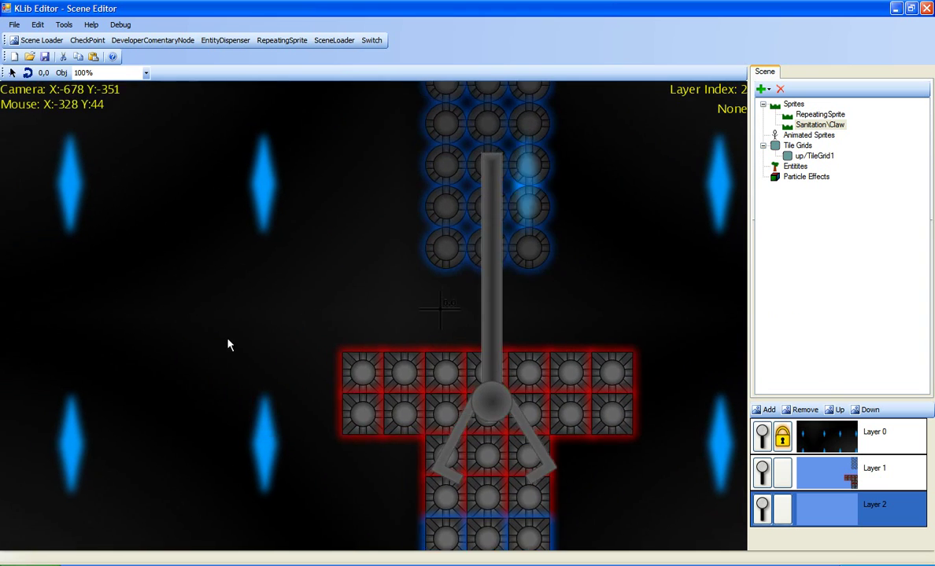
{"action": "middle_click_drag", "start_coordinate": [228, 340], "coordinate": [289, 444]}
{"action": "scroll", "coordinate": [373, 314], "scroll_direction": "down", "scroll_amount": 3}
{"action": "middle_click_drag", "start_coordinate": [285, 220], "coordinate": [155, 385]}
{"action": "scroll", "coordinate": [153, 386], "scroll_direction": "down", "scroll_amount": 2}
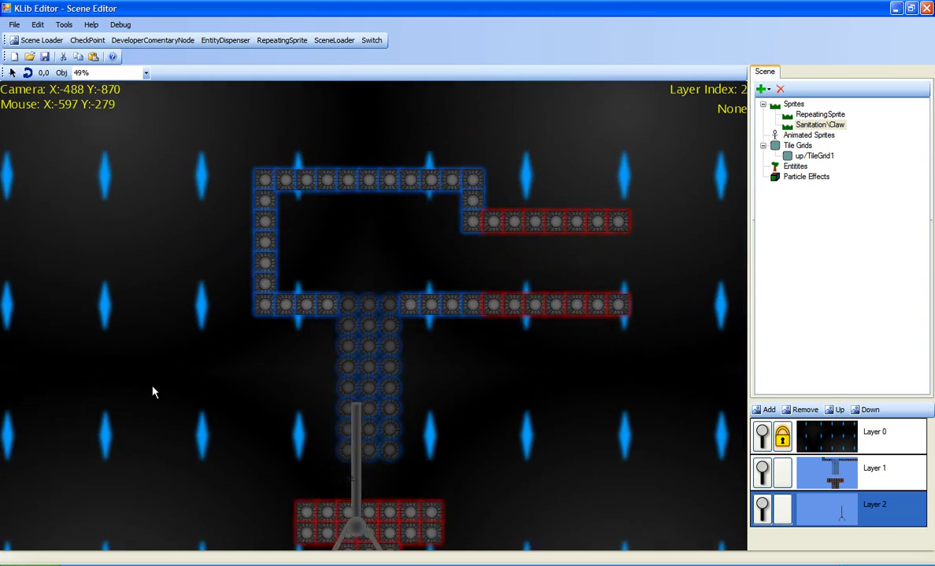
{"action": "left_click_drag", "start_coordinate": [153, 392], "coordinate": [115, 267]}
{"action": "scroll", "coordinate": [114, 267], "scroll_direction": "down", "scroll_amount": 1}
{"action": "scroll", "coordinate": [548, 428], "scroll_direction": "down", "scroll_amount": 3}
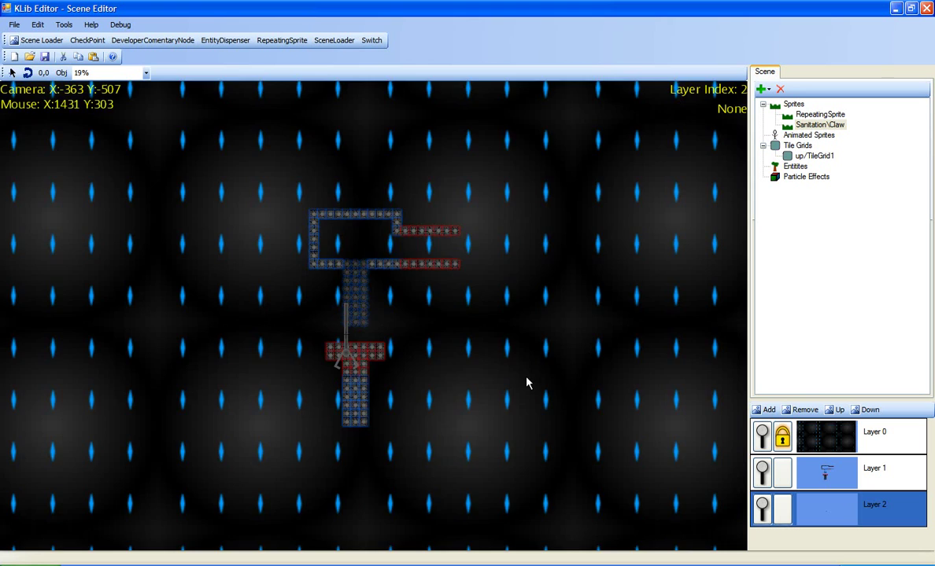
Import the crate_blue entity from the Crates assets into the scene
{"action": "scroll", "coordinate": [506, 297], "scroll_direction": "up", "scroll_amount": 4}
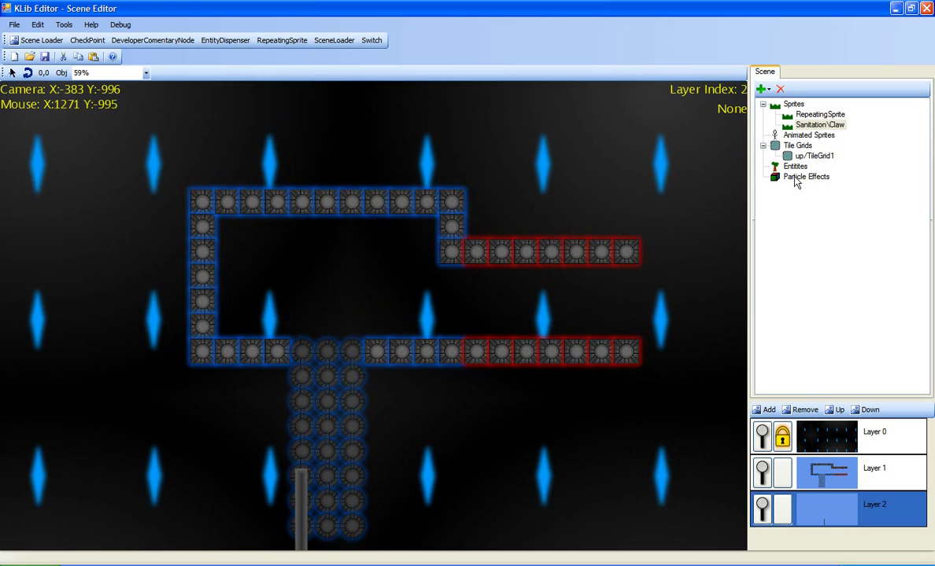
{"action": "right_click", "coordinate": [791, 166]}
{"action": "left_click", "coordinate": [798, 176]}
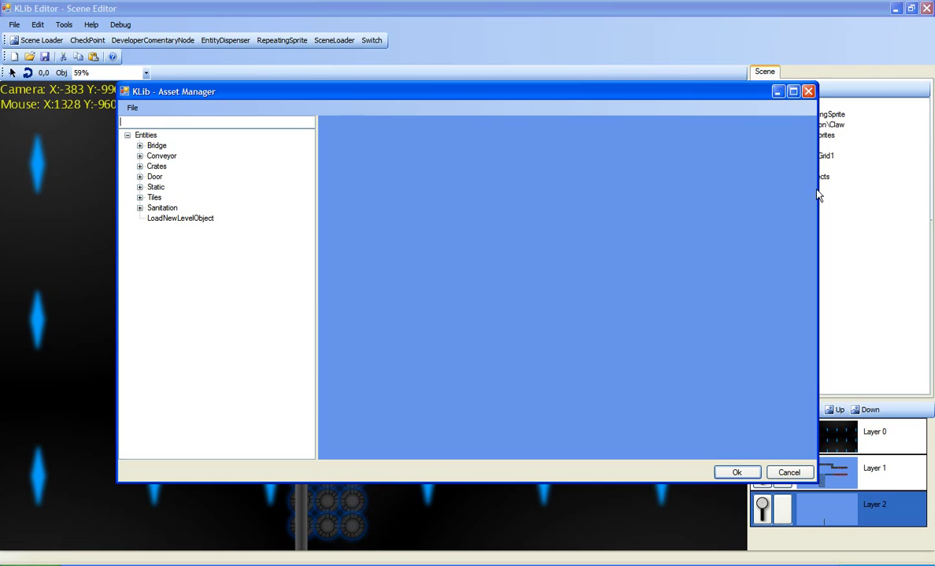
{"action": "left_click", "coordinate": [141, 166]}
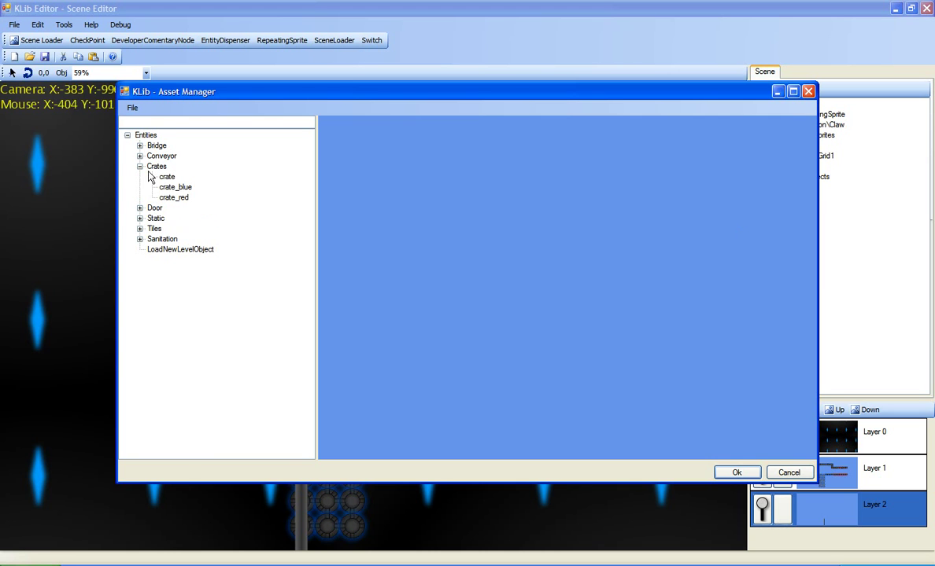
{"action": "left_click", "coordinate": [736, 472]}
{"action": "left_click_drag", "start_coordinate": [148, 186], "coordinate": [237, 337]}
Place the blue crate on the tiled room's floor beside the dark tile column, at about -94, -606
{"action": "scroll", "coordinate": [260, 326], "scroll_direction": "up", "scroll_amount": 3}
{"action": "mouse_move", "coordinate": [181, 332]}
{"action": "left_mouse_down"}
{"action": "mouse_move", "coordinate": [166, 340]}
{"action": "mouse_move", "coordinate": [179, 340]}
{"action": "left_mouse_up"}
{"action": "left_click", "coordinate": [204, 343]}
{"action": "middle_click_drag", "start_coordinate": [298, 283], "coordinate": [354, 284]}
{"action": "left_click", "coordinate": [260, 335]}
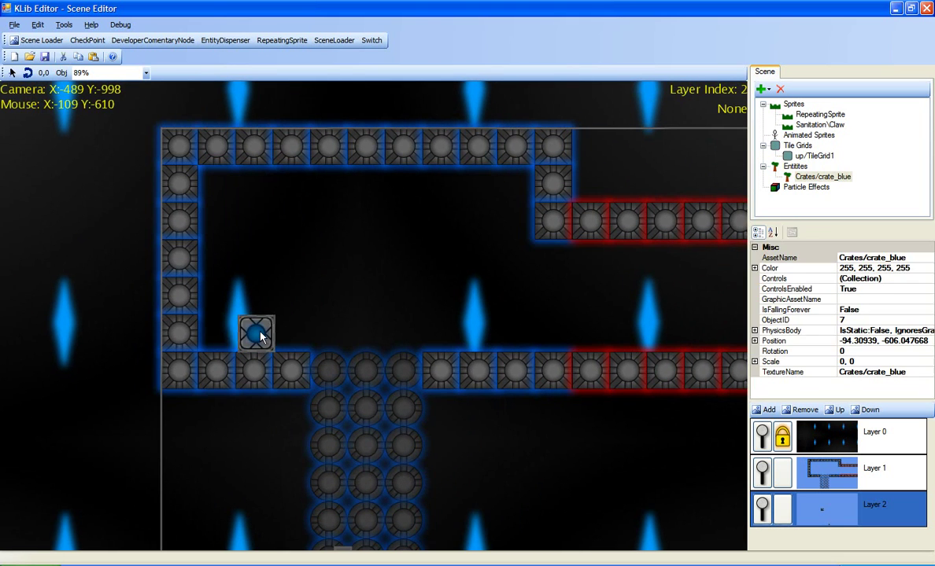
Transfer the blue crate from Layer 2 to Layer 1
{"action": "left_click", "coordinate": [284, 352]}
{"action": "left_click", "coordinate": [255, 337]}
{"action": "right_click", "coordinate": [256, 335]}
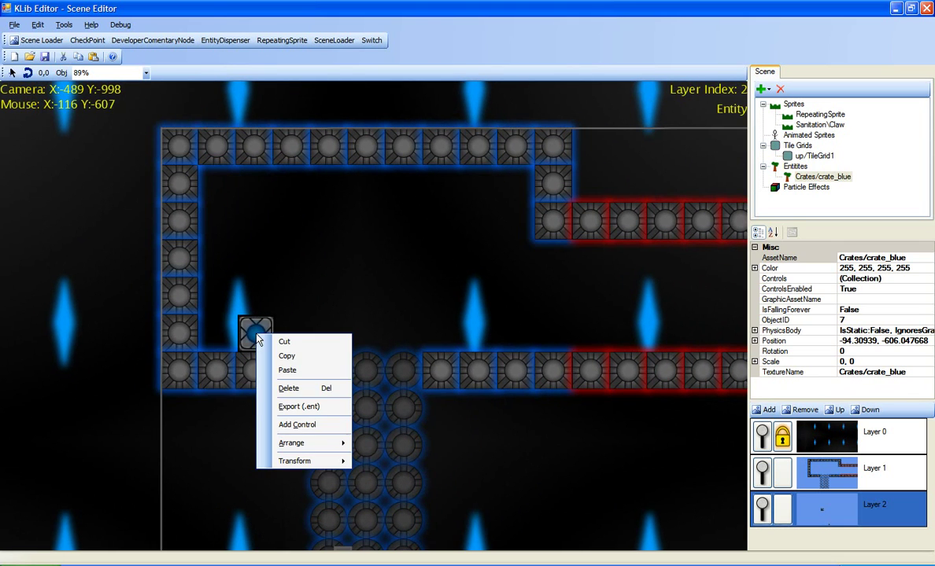
{"action": "mouse_move", "coordinate": [322, 451]}
{"action": "left_click", "coordinate": [389, 492]}
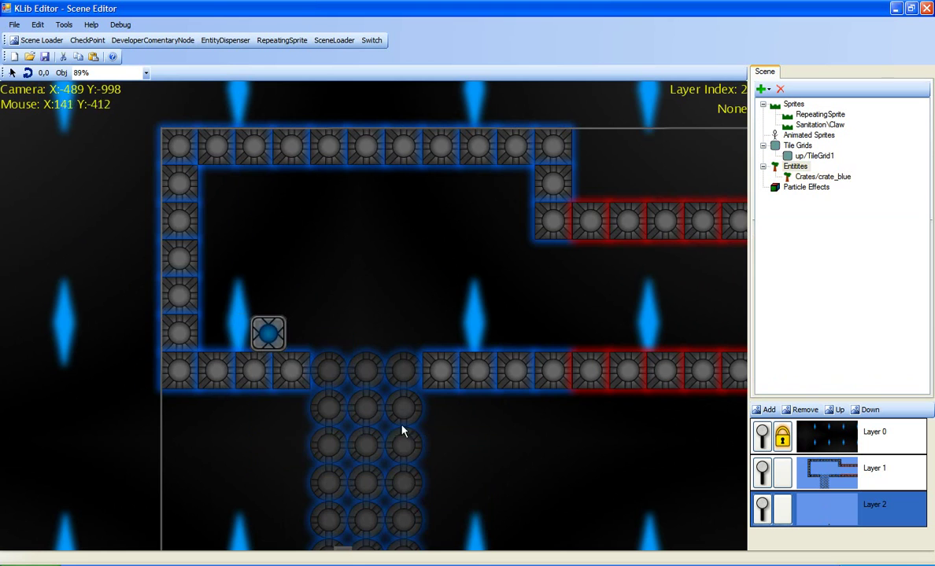
{"action": "middle_click_drag", "start_coordinate": [338, 276], "coordinate": [453, 253]}
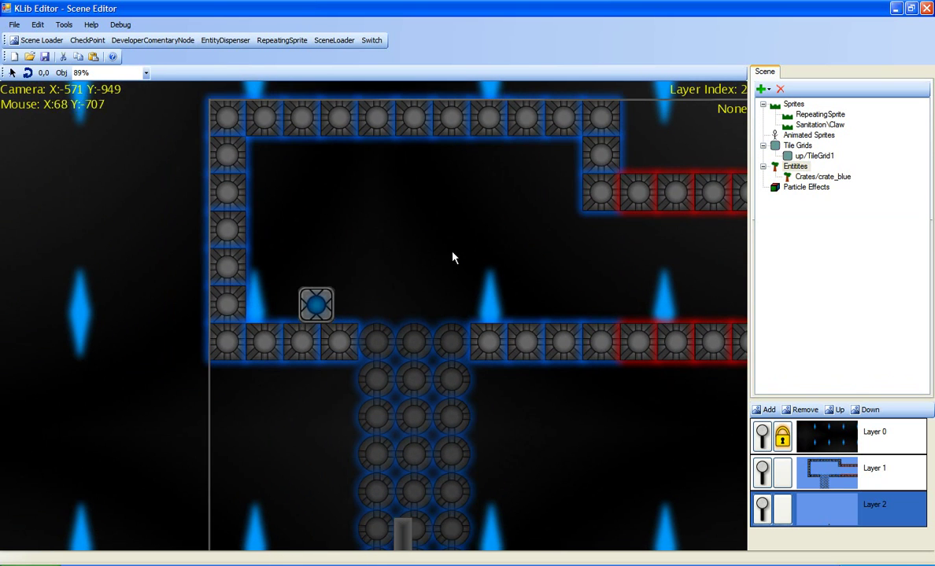
Make Layer 1 the active layer and paste three more copies of the blue crate inside the tiled room
{"action": "left_click", "coordinate": [848, 482]}
{"action": "middle_click_drag", "start_coordinate": [512, 270], "coordinate": [464, 285]}
{"action": "left_click", "coordinate": [259, 323]}
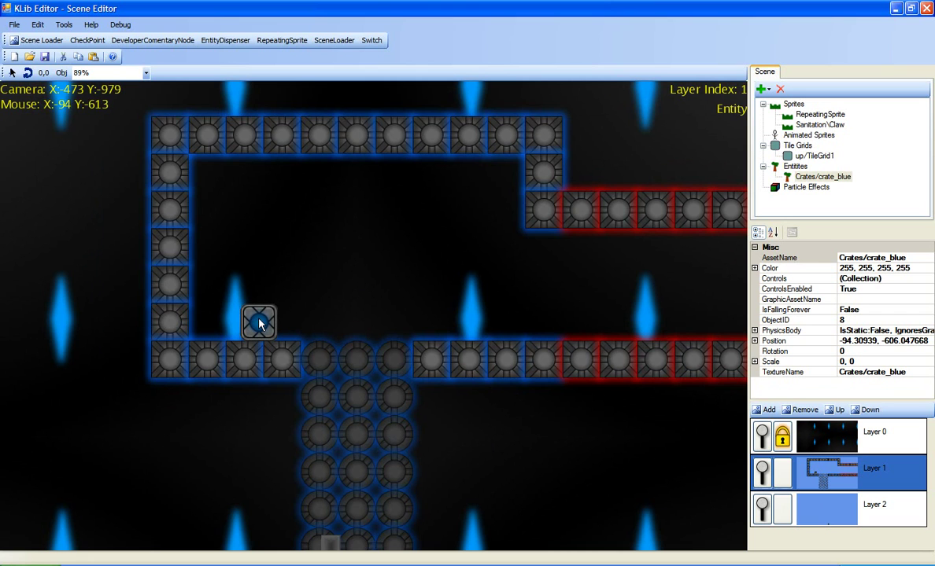
{"action": "key", "text": "ctrl+v"}
{"action": "key", "text": "ctrl+v"}
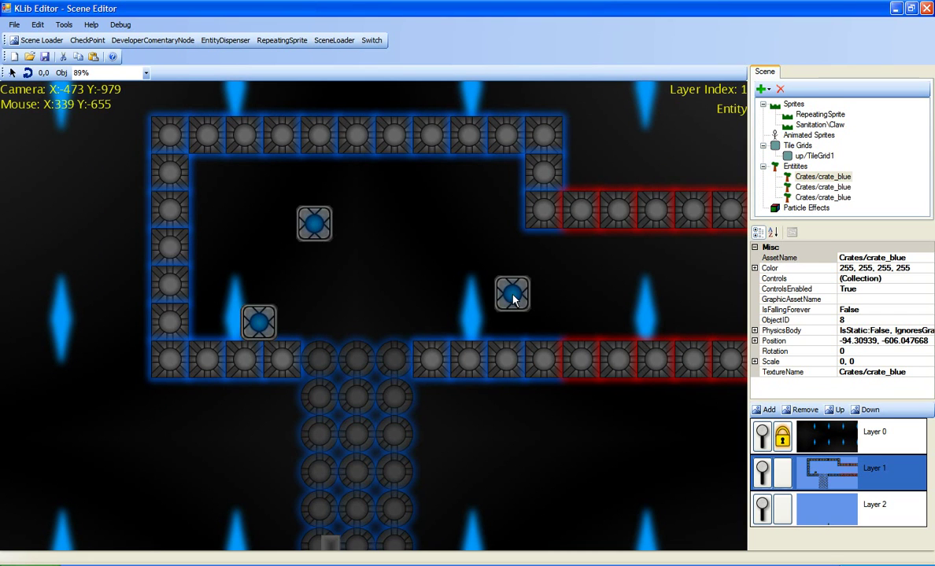
{"action": "key", "text": "ctrl+v"}
Stack the three copied crates on the floor right of the dark tile column, two side by side and one on top
{"action": "left_click_drag", "start_coordinate": [627, 286], "coordinate": [433, 334]}
{"action": "left_click_drag", "start_coordinate": [512, 294], "coordinate": [480, 324]}
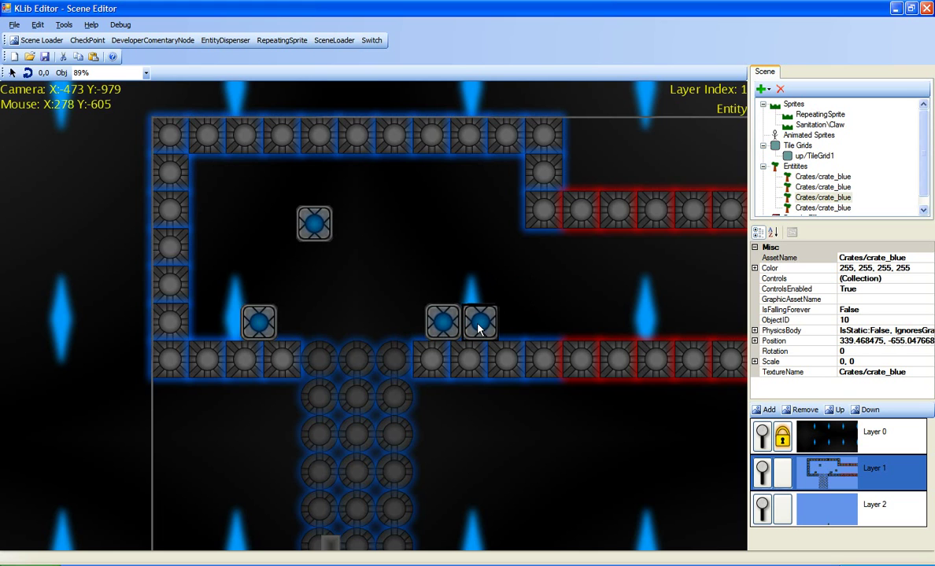
{"action": "left_click_drag", "start_coordinate": [315, 228], "coordinate": [461, 290]}
Add a CheckPoint entity just above the lower red-edged tile row, near its right end
{"action": "middle_click_drag", "start_coordinate": [385, 255], "coordinate": [153, 303]}
{"action": "scroll", "coordinate": [300, 317], "scroll_direction": "down", "scroll_amount": 2}
{"action": "middle_click_drag", "start_coordinate": [610, 317], "coordinate": [657, 167]}
{"action": "scroll", "coordinate": [559, 288], "scroll_direction": "down", "scroll_amount": 4}
{"action": "scroll", "coordinate": [571, 273], "scroll_direction": "up", "scroll_amount": 5}
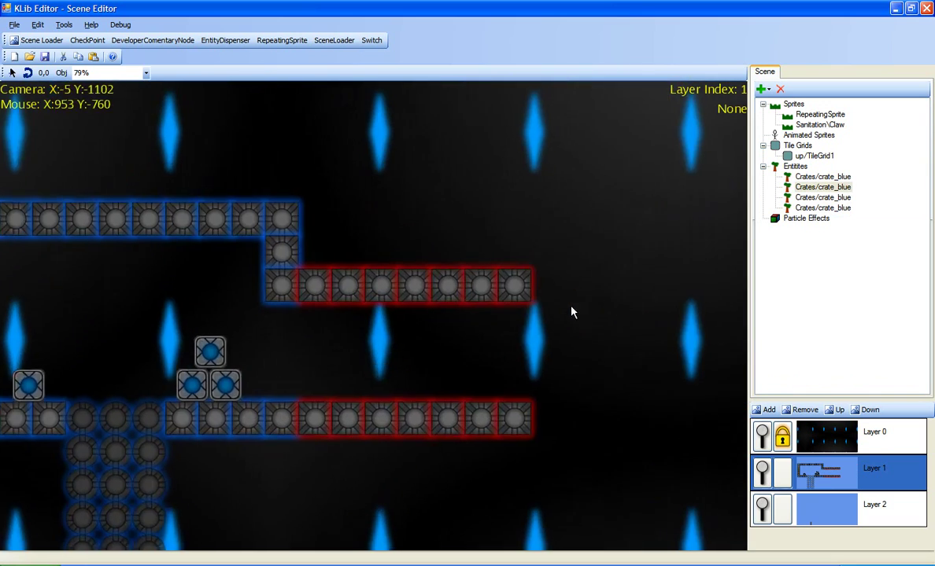
{"action": "middle_click_drag", "start_coordinate": [571, 311], "coordinate": [436, 292]}
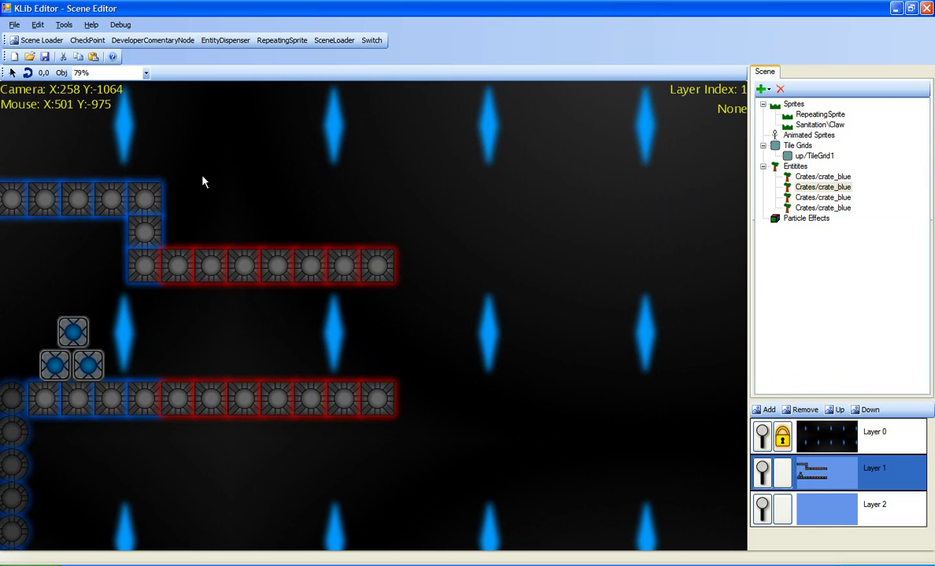
{"action": "middle_click_drag", "start_coordinate": [513, 236], "coordinate": [461, 241]}
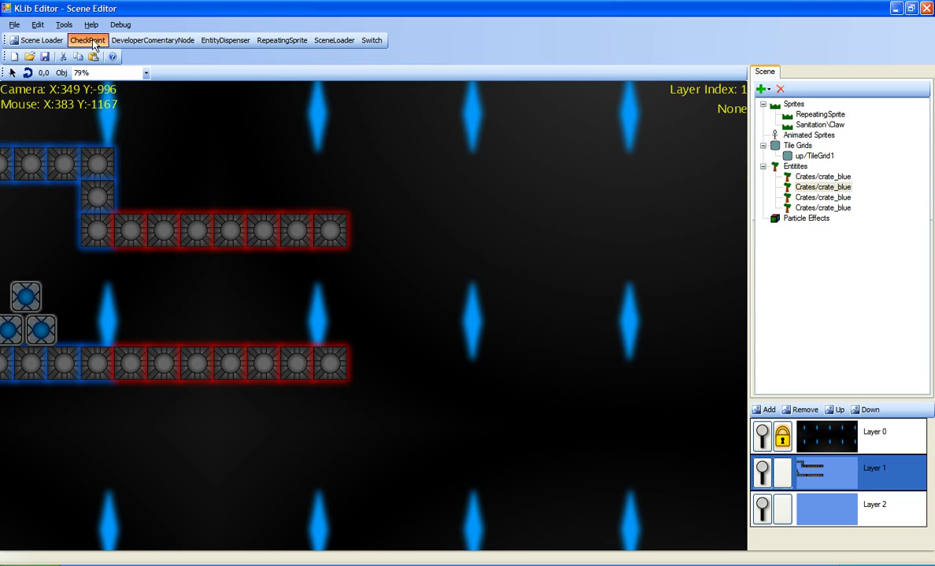
{"action": "left_click", "coordinate": [92, 41]}
{"action": "left_click_drag", "start_coordinate": [368, 316], "coordinate": [289, 323]}
{"action": "left_click", "coordinate": [283, 409]}
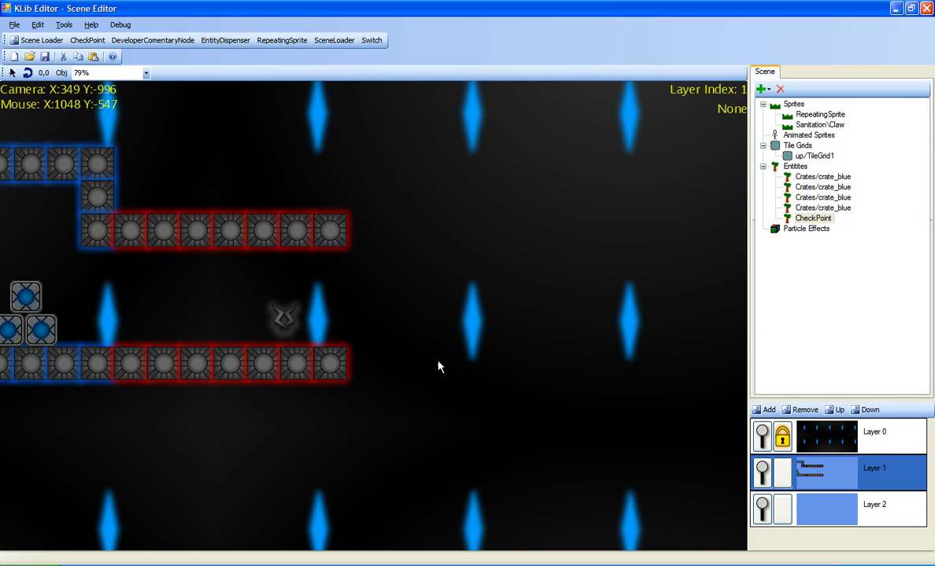
{"action": "middle_click_drag", "start_coordinate": [438, 359], "coordinate": [539, 350]}
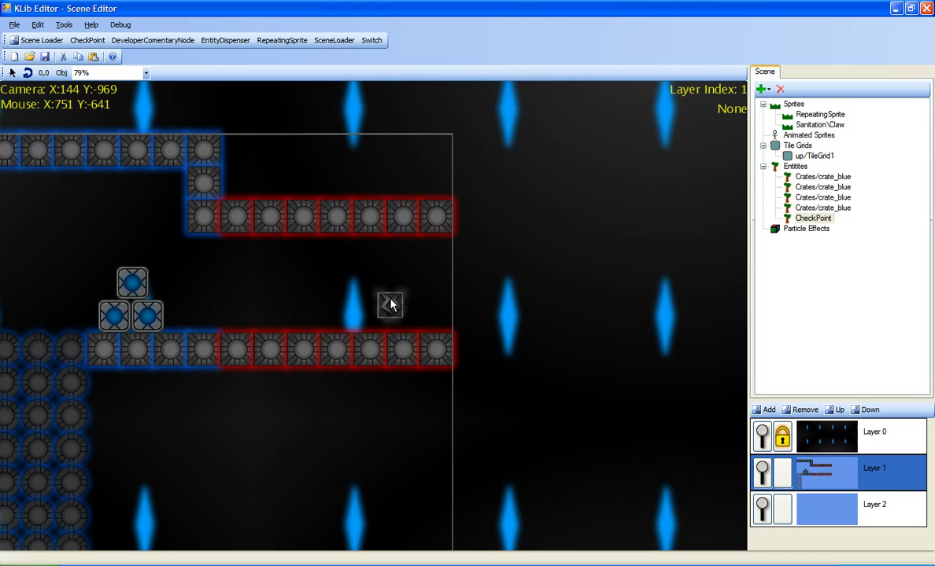
Create a new tile grid in the scene and maximize its editing window
{"action": "middle_click_drag", "start_coordinate": [434, 278], "coordinate": [596, 247]}
{"action": "middle_click_drag", "start_coordinate": [519, 268], "coordinate": [561, 262]}
{"action": "middle_click_drag", "start_coordinate": [447, 238], "coordinate": [370, 233]}
{"action": "right_click", "coordinate": [797, 147]}
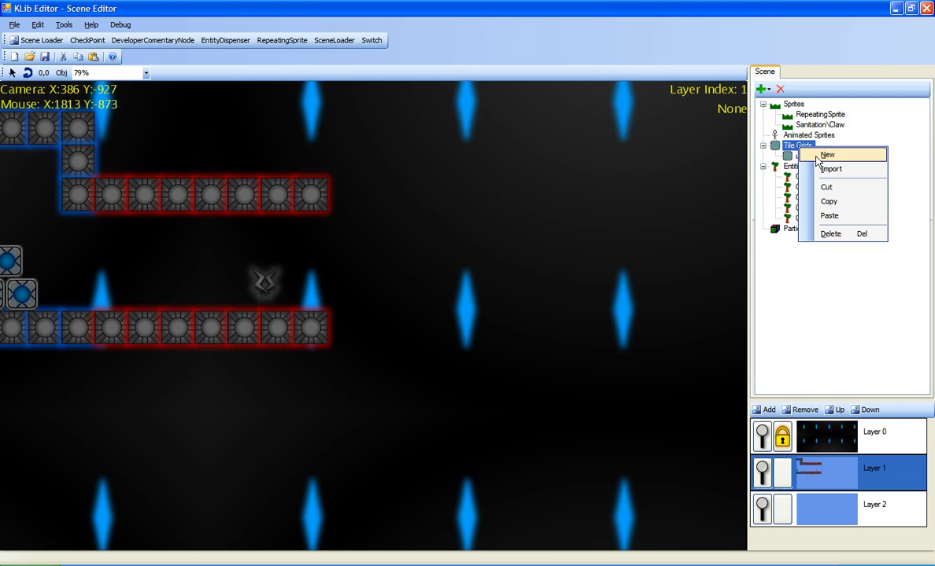
{"action": "left_click", "coordinate": [826, 155]}
{"action": "left_click_drag", "start_coordinate": [439, 37], "coordinate": [571, 116]}
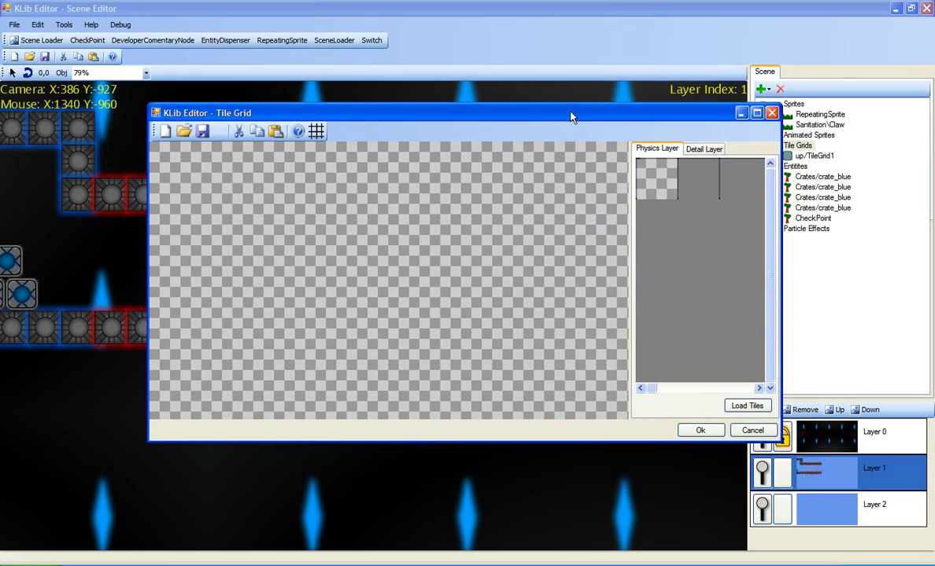
{"action": "double_click", "coordinate": [571, 117]}
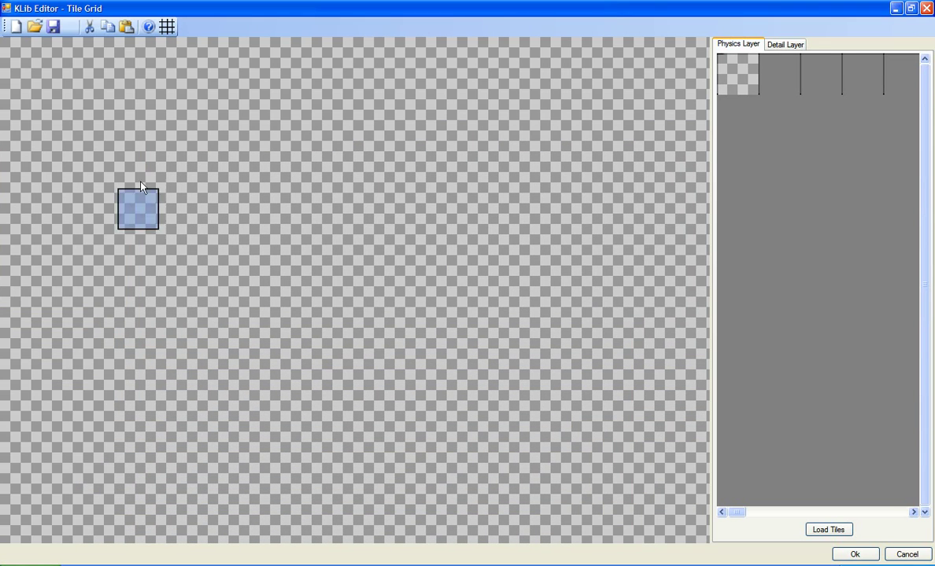
Show the grid lines on the tile canvas and hide them again
{"action": "scroll", "coordinate": [321, 271], "scroll_direction": "down", "scroll_amount": 3}
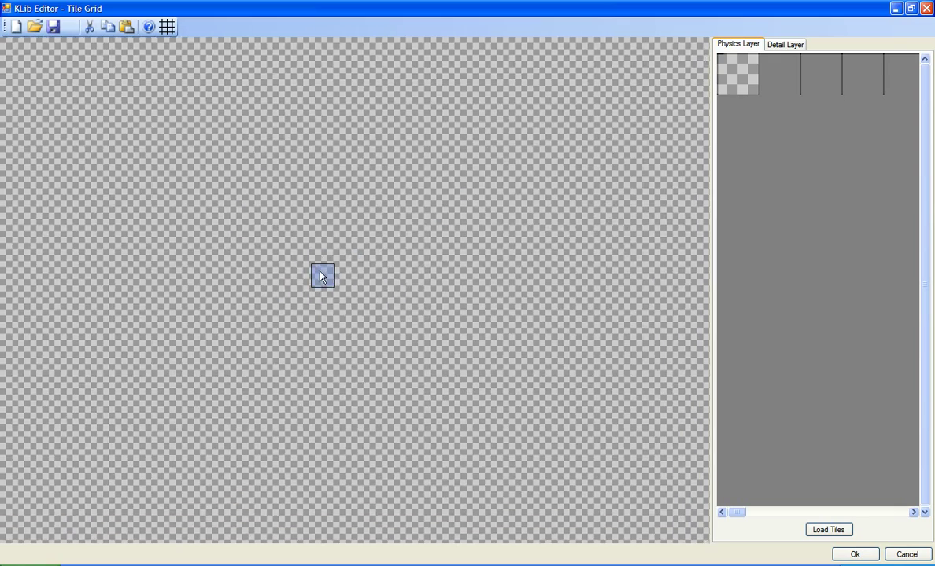
{"action": "scroll", "coordinate": [320, 275], "scroll_direction": "up", "scroll_amount": 1}
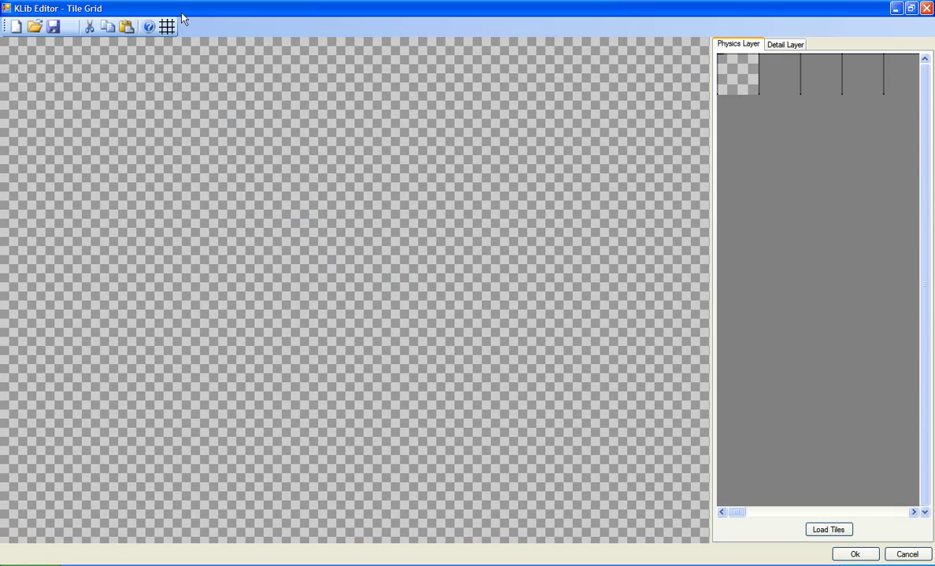
{"action": "left_click", "coordinate": [166, 26]}
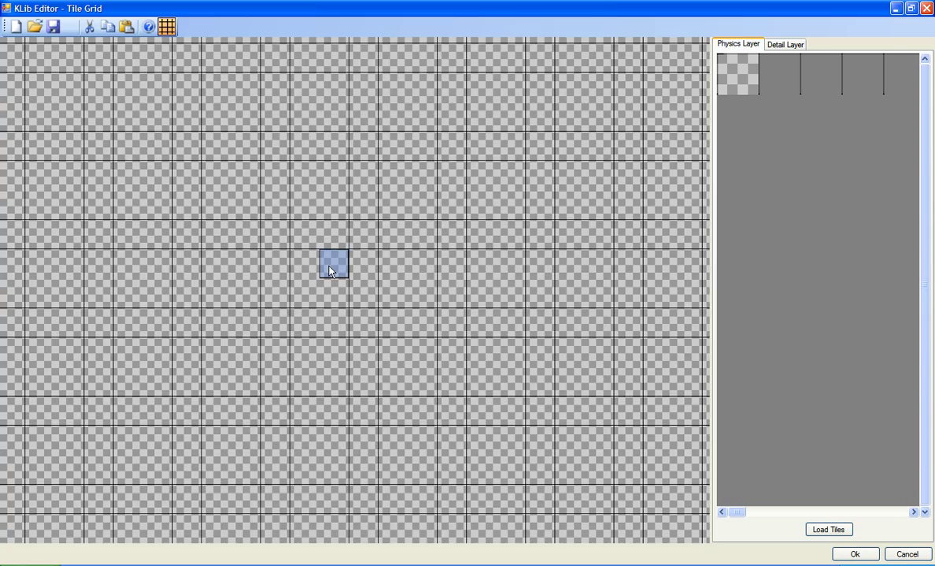
{"action": "scroll", "coordinate": [210, 68], "scroll_direction": "up", "scroll_amount": 1}
{"action": "left_click", "coordinate": [169, 32]}
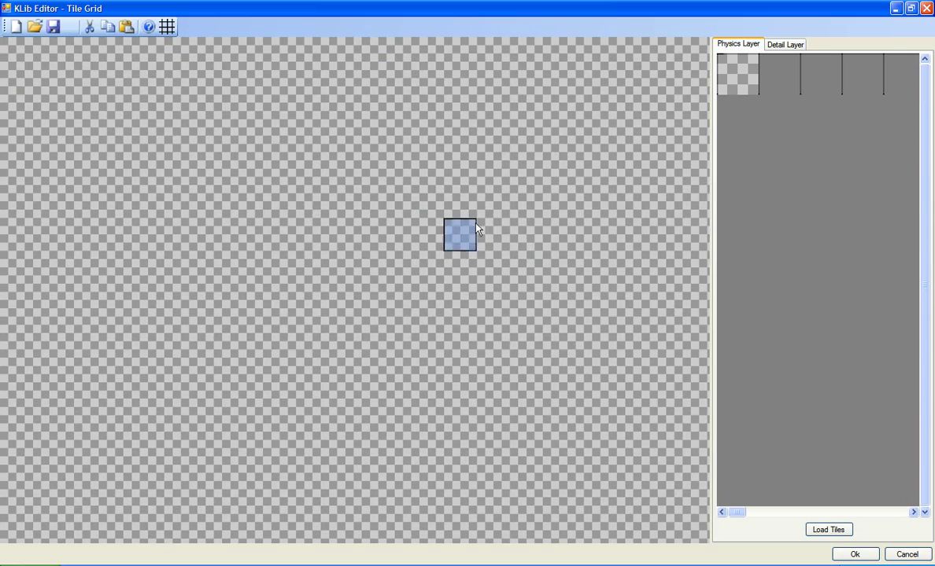
Load the Static entities as physics tiles for the new tile grid
{"action": "left_click", "coordinate": [837, 533]}
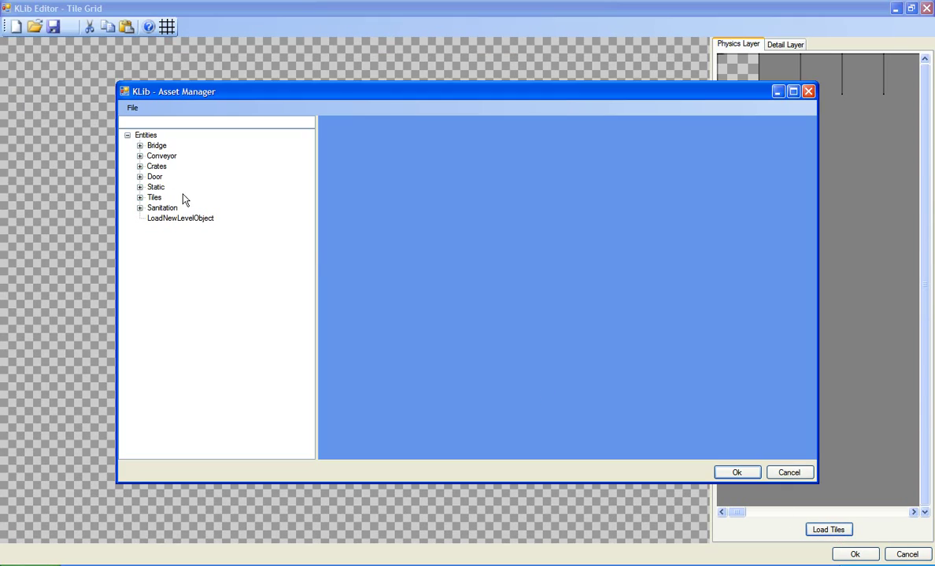
{"action": "left_click", "coordinate": [140, 187]}
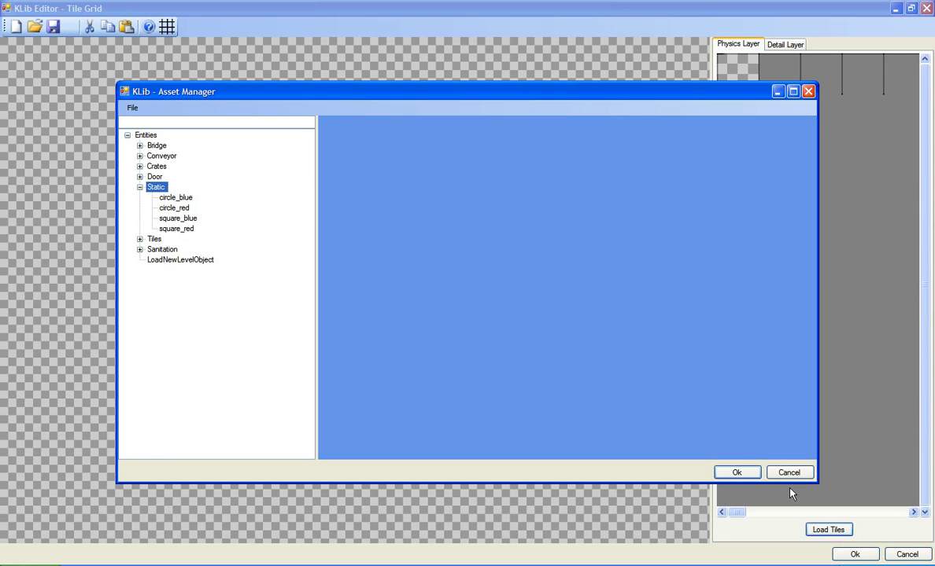
{"action": "left_click", "coordinate": [736, 473]}
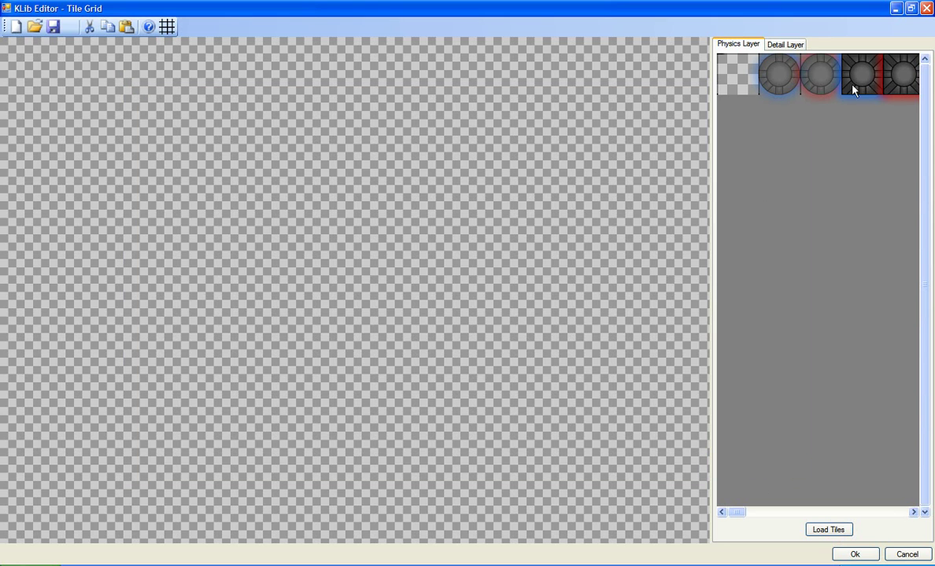
Paint a two-row strip of blue square tiles twelve wide, and a four-column block of red circular tiles above and beyond its right end
{"action": "left_click_drag", "start_coordinate": [259, 300], "coordinate": [607, 300]}
{"action": "mouse_move", "coordinate": [568, 306]}
{"action": "middle_mouse_down"}
{"action": "mouse_move", "coordinate": [362, 285]}
{"action": "mouse_move", "coordinate": [453, 291]}
{"action": "middle_mouse_up"}
{"action": "left_click_drag", "start_coordinate": [503, 315], "coordinate": [157, 317]}
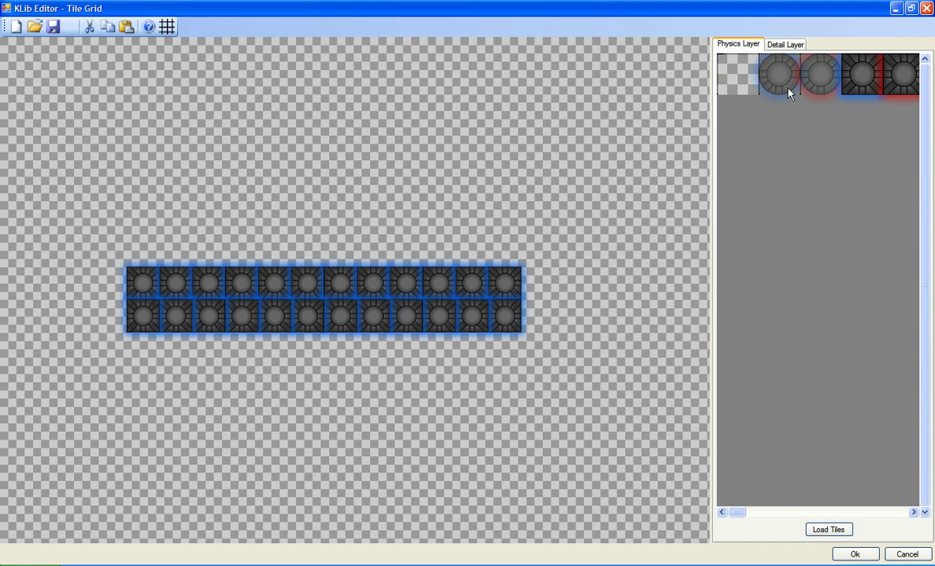
{"action": "middle_click_drag", "start_coordinate": [507, 228], "coordinate": [237, 219]}
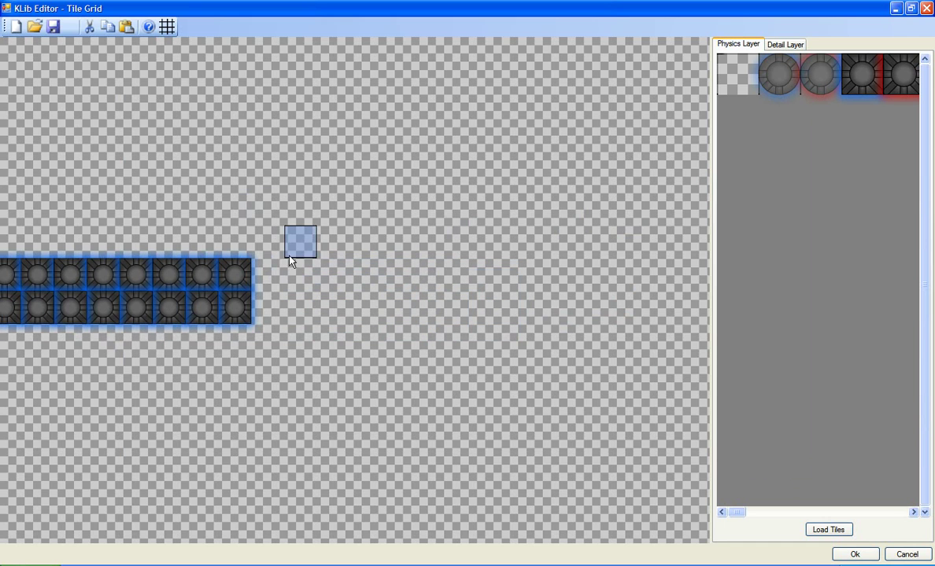
{"action": "mouse_move", "coordinate": [275, 240]}
{"action": "left_mouse_down"}
{"action": "mouse_move", "coordinate": [303, 112]}
{"action": "mouse_move", "coordinate": [303, 243]}
{"action": "mouse_move", "coordinate": [363, 85]}
{"action": "mouse_move", "coordinate": [321, 174]}
{"action": "mouse_move", "coordinate": [333, 209]}
{"action": "left_mouse_up"}
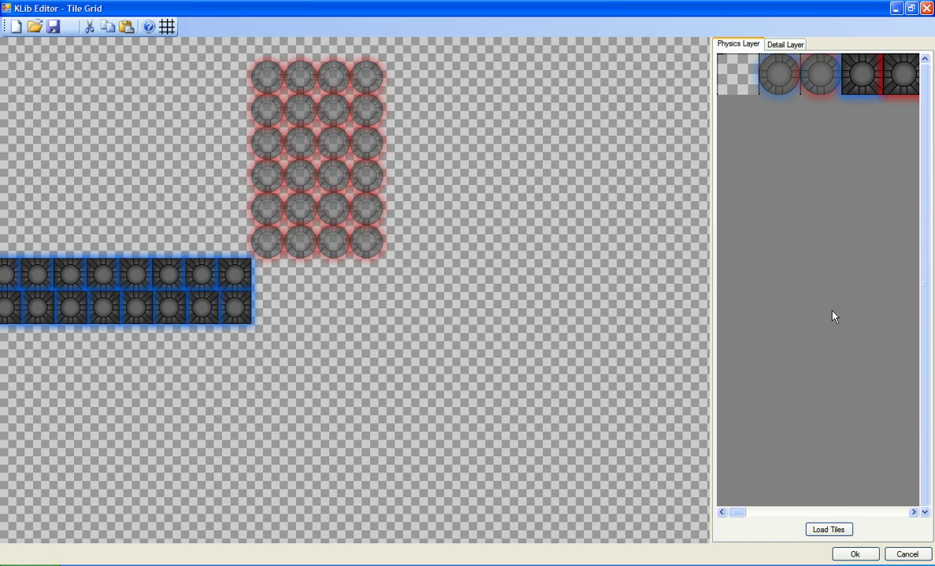
Import the Pipe textures as detail-layer graphics and lay one horizontal pipe on the upper blue row
{"action": "left_click", "coordinate": [787, 45]}
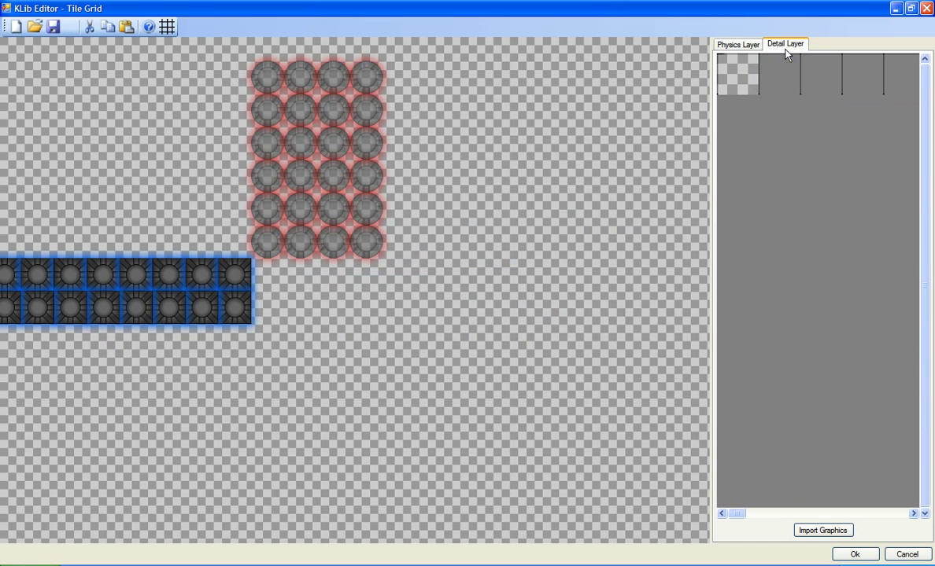
{"action": "left_click", "coordinate": [822, 531]}
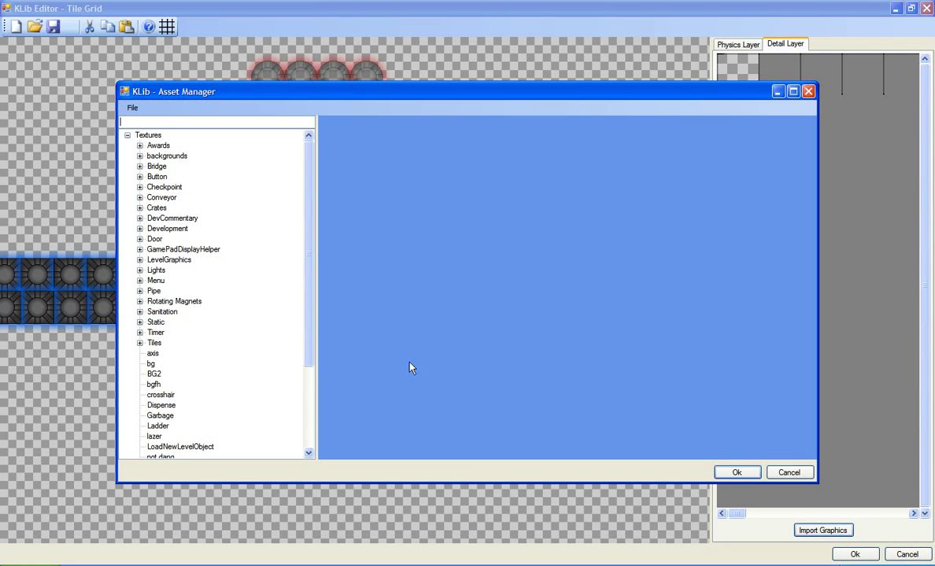
{"action": "double_click", "coordinate": [152, 293]}
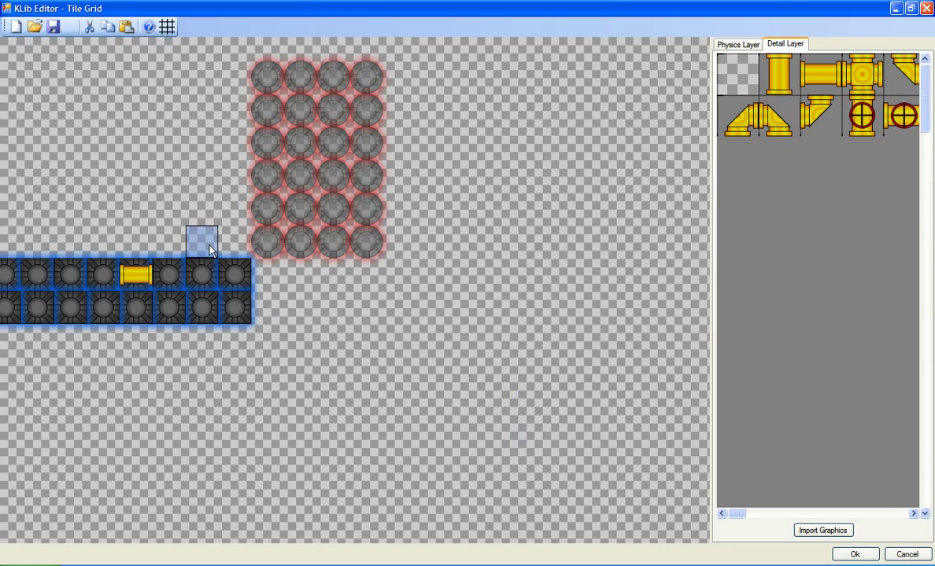
Complete a closed loop of yellow pipe pieces across both blue tile rows and accept the tile grid
{"action": "left_click", "coordinate": [108, 281]}
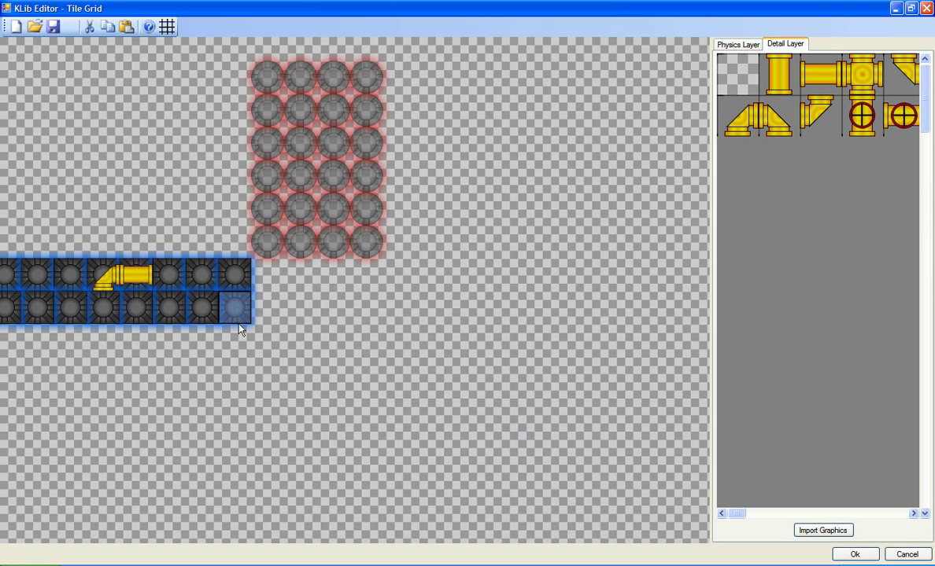
{"action": "left_click", "coordinate": [140, 307]}
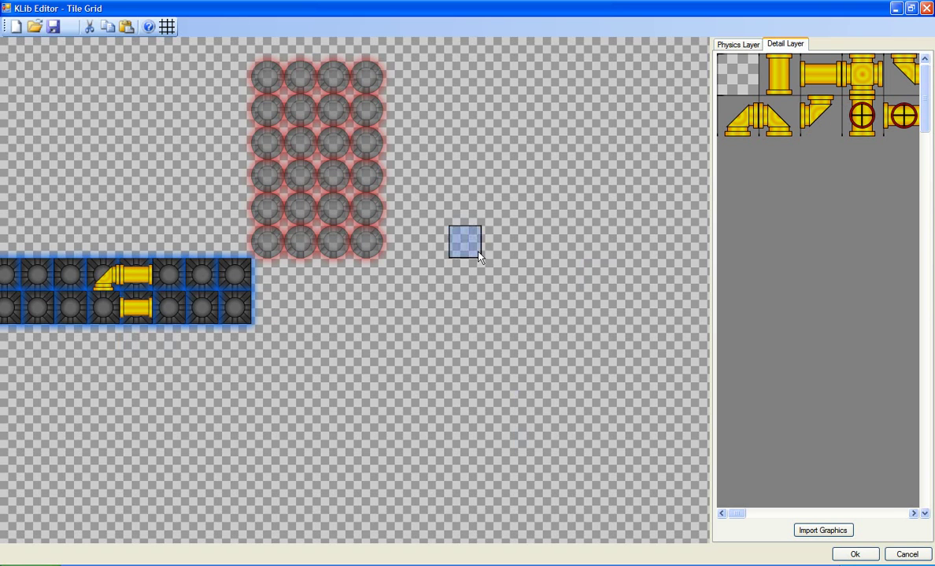
{"action": "left_click", "coordinate": [913, 82]}
{"action": "left_click", "coordinate": [105, 307]}
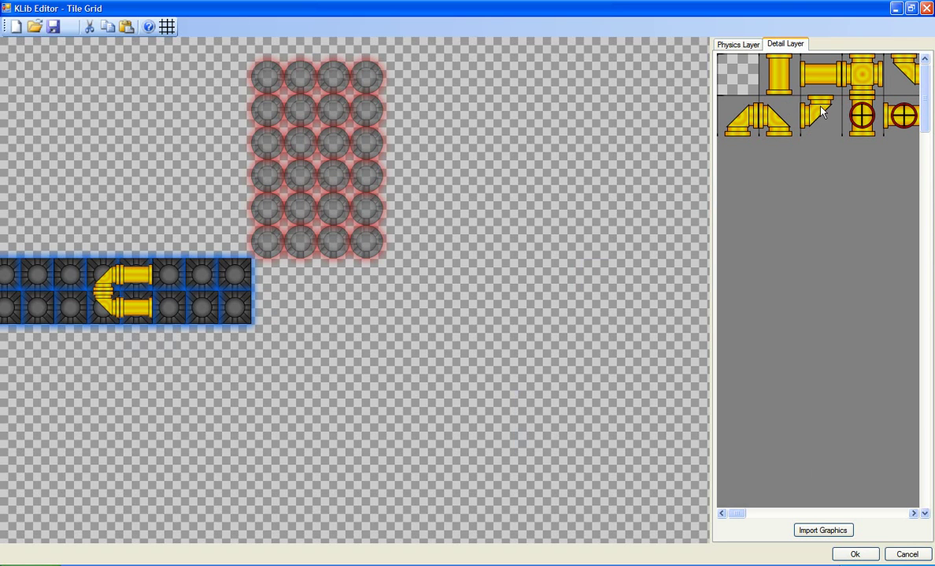
{"action": "left_click", "coordinate": [179, 321]}
{"action": "left_click", "coordinate": [853, 556]}
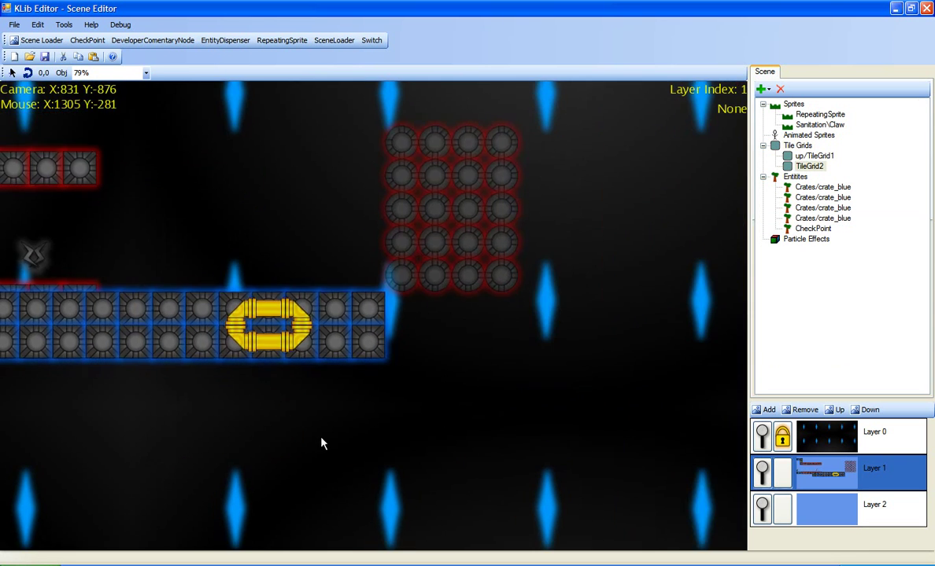
Move the new tile grid so its blue strip continues from the right end of the lower red-edged row
{"action": "scroll", "coordinate": [321, 438], "scroll_direction": "down", "scroll_amount": 2}
{"action": "middle_click_drag", "start_coordinate": [321, 438], "coordinate": [461, 499]}
{"action": "left_click_drag", "start_coordinate": [446, 373], "coordinate": [533, 373]}
Paste a copy of the second tile grid and attach it to the right end of the original's blue strip
{"action": "key", "text": "ctrl+v"}
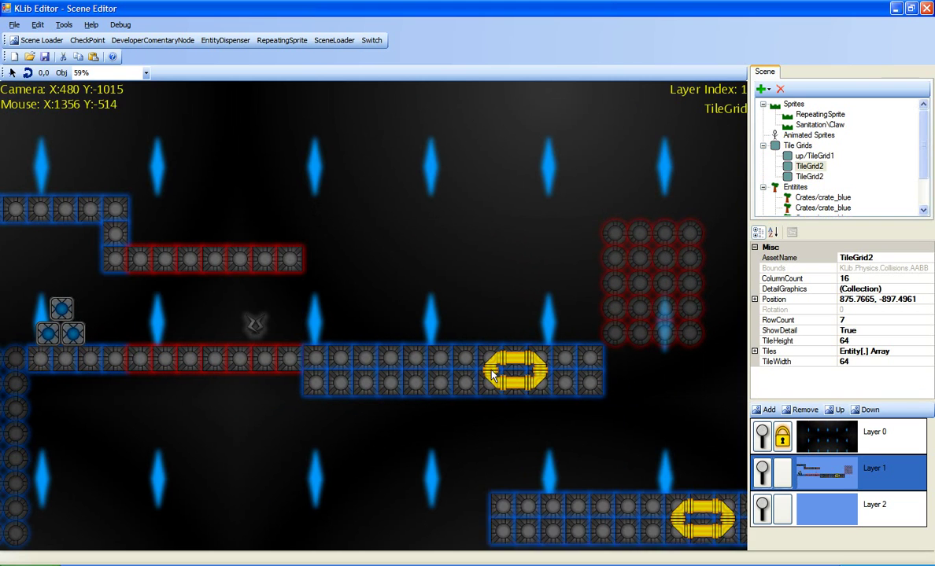
{"action": "left_click_drag", "start_coordinate": [573, 506], "coordinate": [429, 183]}
{"action": "left_click_drag", "start_coordinate": [470, 371], "coordinate": [471, 370]}
{"action": "middle_click_drag", "start_coordinate": [484, 449], "coordinate": [274, 510]}
{"action": "scroll", "coordinate": [274, 517], "scroll_direction": "down", "scroll_amount": 1}
{"action": "left_click_drag", "start_coordinate": [383, 238], "coordinate": [605, 399]}
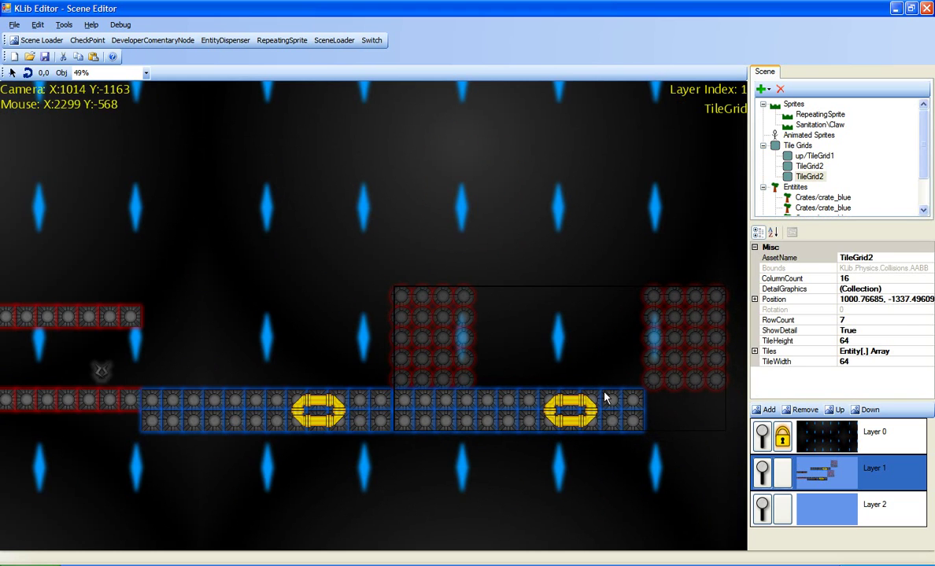
Add a Switch entity and place it above the blue tile floor, left of the first yellow pipe loop
{"action": "left_click", "coordinate": [376, 483]}
{"action": "scroll", "coordinate": [371, 485], "scroll_direction": "down", "scroll_amount": 4}
{"action": "middle_click_drag", "start_coordinate": [321, 452], "coordinate": [283, 452]}
{"action": "scroll", "coordinate": [392, 411], "scroll_direction": "up", "scroll_amount": 3}
{"action": "left_click_drag", "start_coordinate": [576, 295], "coordinate": [322, 416]}
{"action": "middle_click_drag", "start_coordinate": [323, 416], "coordinate": [351, 446]}
{"action": "mouse_move", "coordinate": [376, 195]}
{"action": "middle_mouse_down"}
{"action": "mouse_move", "coordinate": [311, 230]}
{"action": "mouse_move", "coordinate": [299, 225]}
{"action": "mouse_move", "coordinate": [445, 206]}
{"action": "middle_mouse_up"}
{"action": "scroll", "coordinate": [444, 206], "scroll_direction": "up", "scroll_amount": 2}
{"action": "left_click_drag", "start_coordinate": [445, 210], "coordinate": [371, 118]}
{"action": "left_click", "coordinate": [372, 40]}
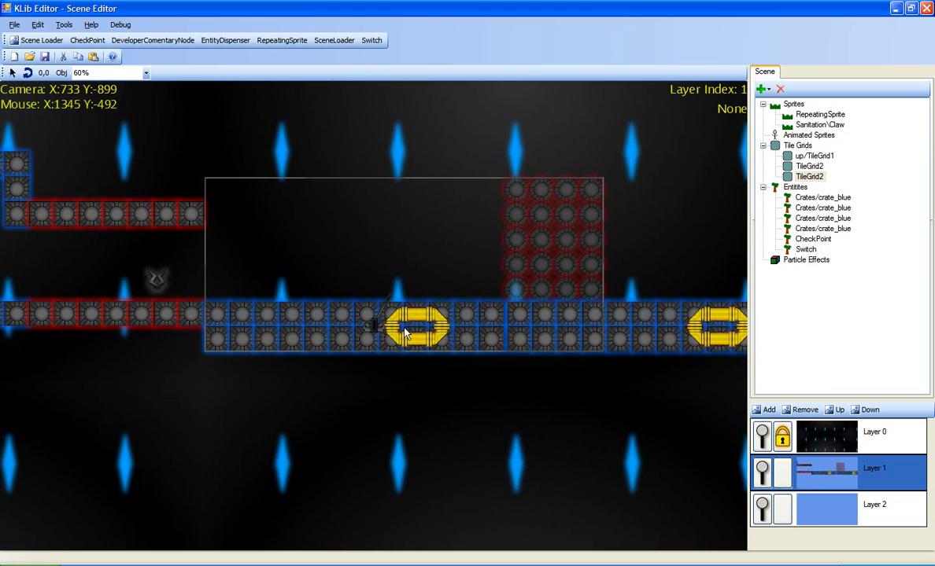
{"action": "left_click", "coordinate": [374, 330]}
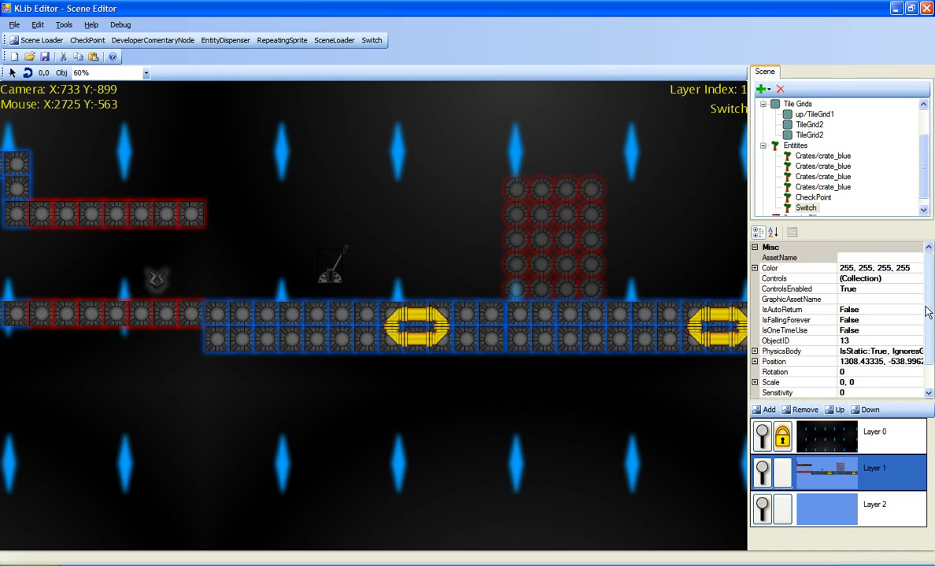
Set the switch's SwitchState to TransitionOff and lower the switch onto the blue tile floor
{"action": "scroll", "coordinate": [888, 381], "scroll_direction": "down", "scroll_amount": 1}
{"action": "left_click", "coordinate": [868, 372]}
{"action": "left_click", "coordinate": [917, 372]}
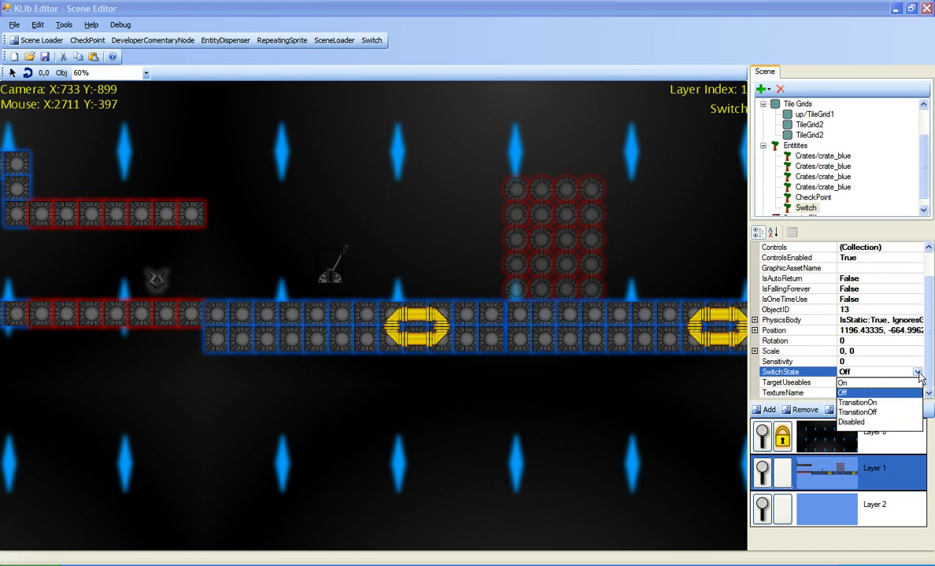
{"action": "left_click", "coordinate": [861, 412]}
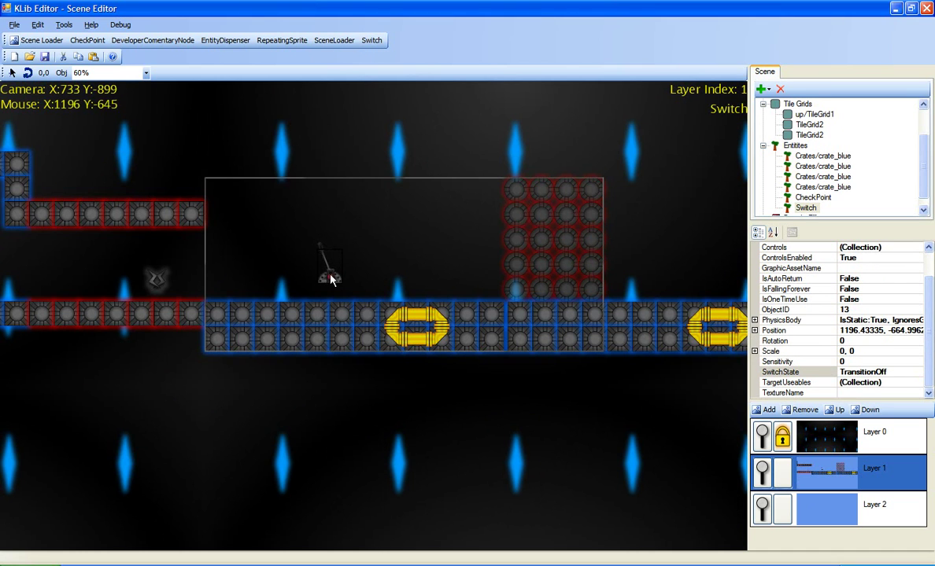
{"action": "left_click", "coordinate": [341, 351]}
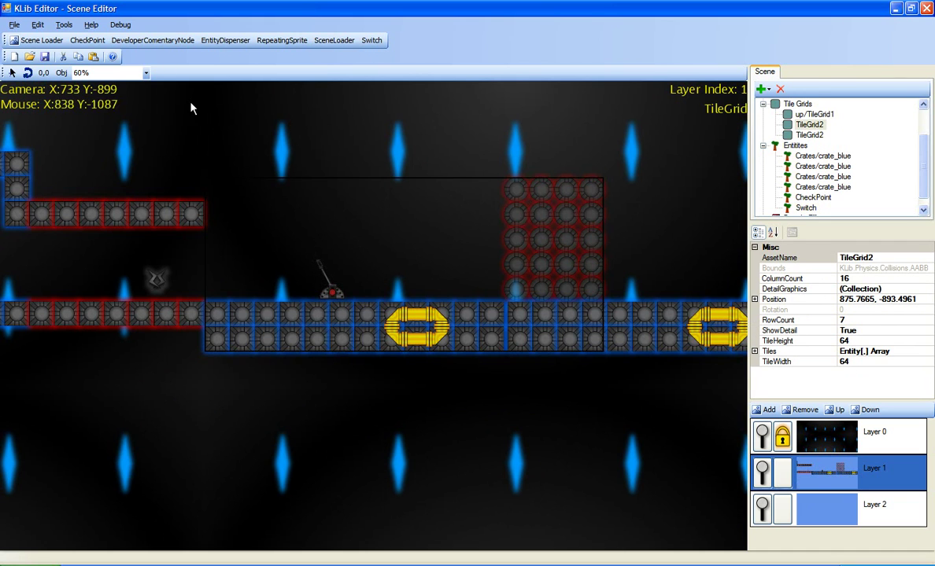
Add an EntityDispenser that dispenses Crates/crate and place it high above the pipe loop, left of the red circular tile block
{"action": "left_click", "coordinate": [225, 42]}
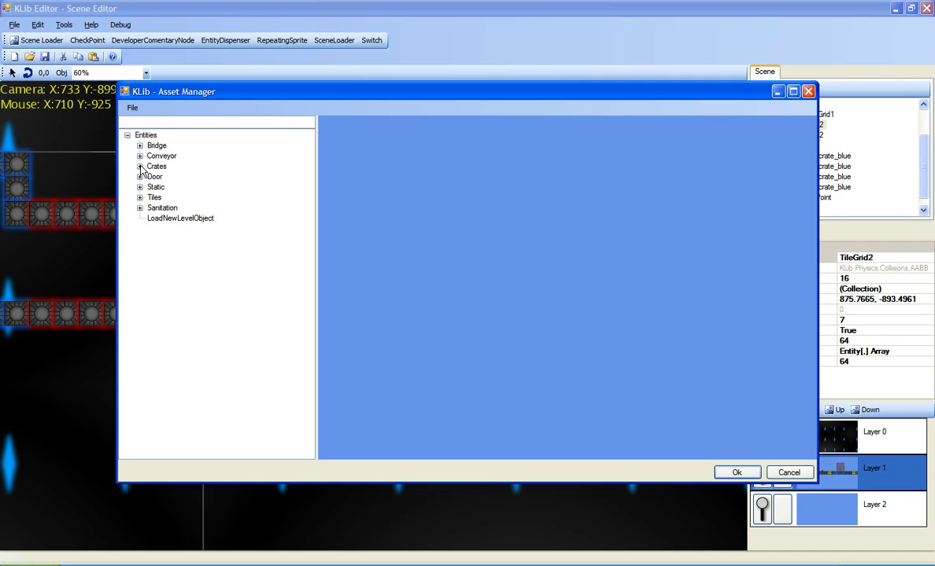
{"action": "left_click", "coordinate": [140, 166]}
{"action": "left_click", "coordinate": [167, 177]}
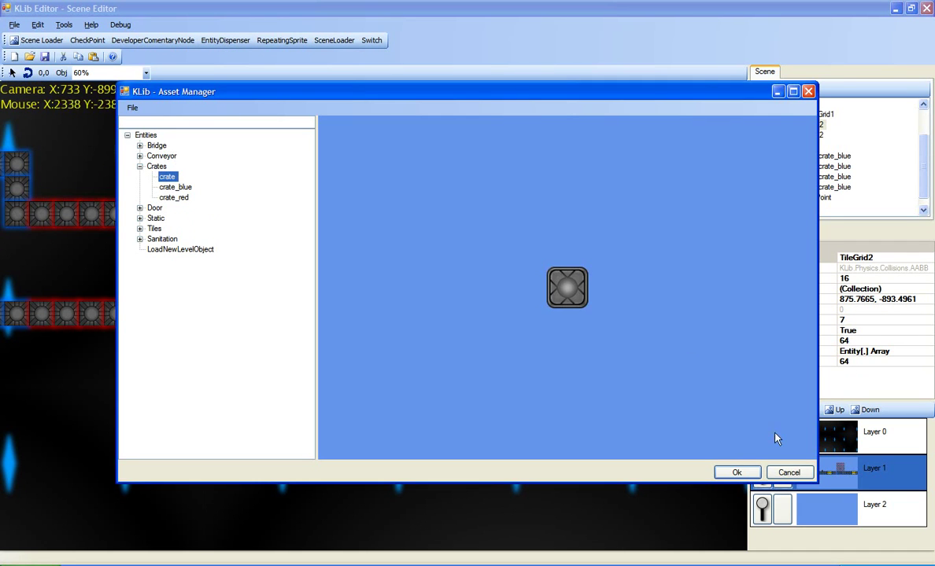
{"action": "left_click", "coordinate": [734, 473]}
{"action": "left_click", "coordinate": [425, 218]}
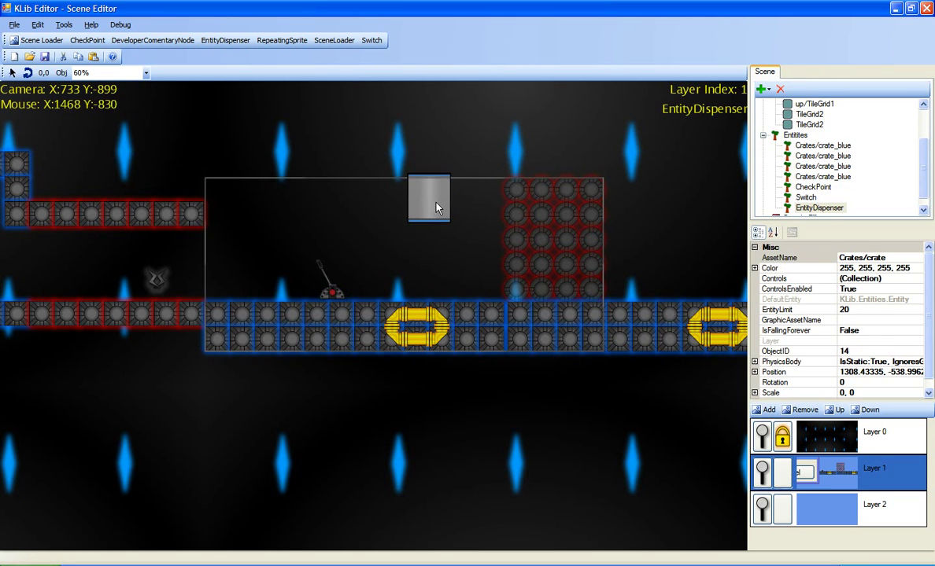
Add the entity dispenser as a target of the switch
{"action": "left_click", "coordinate": [330, 290]}
{"action": "right_click", "coordinate": [329, 290]}
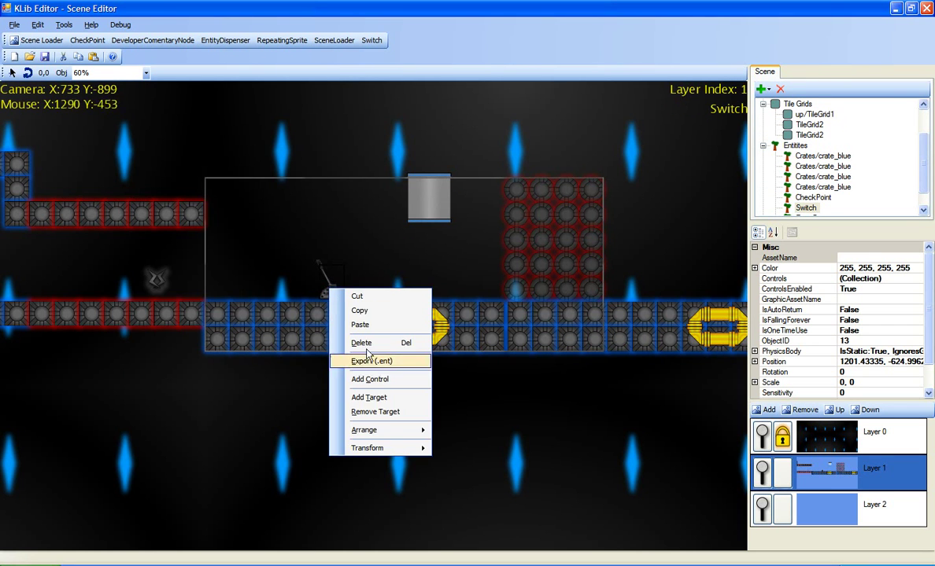
{"action": "left_click", "coordinate": [390, 398]}
{"action": "left_click", "coordinate": [432, 183]}
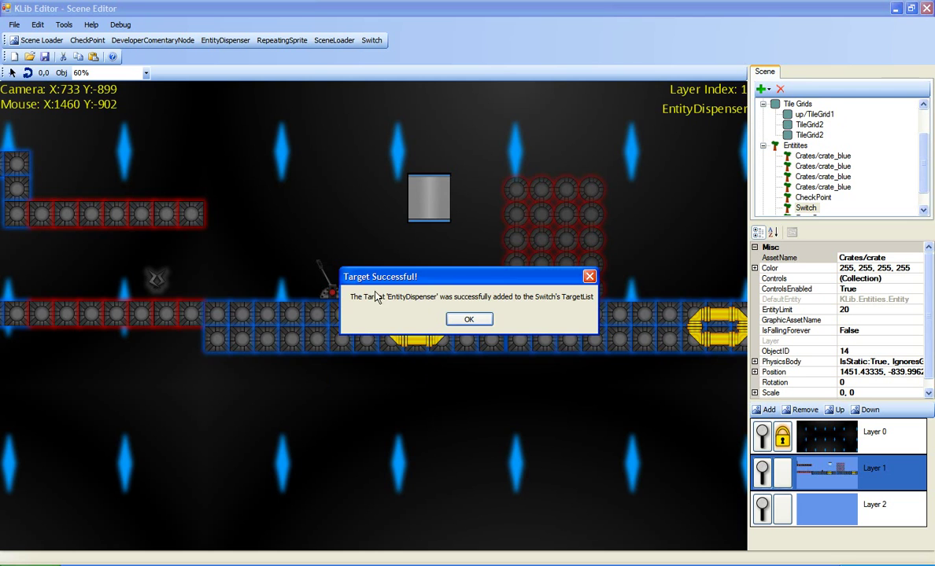
{"action": "left_click", "coordinate": [469, 324]}
Nudge the entity dispenser slightly up and left above the pipe loop, and deselect it
{"action": "left_click_drag", "start_coordinate": [365, 391], "coordinate": [513, 430]}
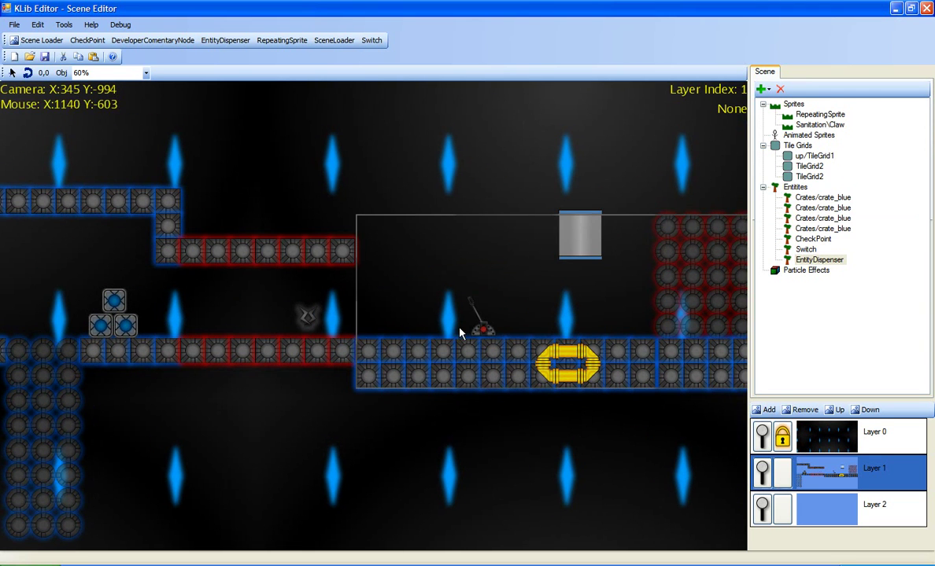
{"action": "left_click", "coordinate": [477, 323]}
{"action": "left_click", "coordinate": [490, 439]}
{"action": "left_click", "coordinate": [587, 236]}
{"action": "left_click", "coordinate": [601, 434]}
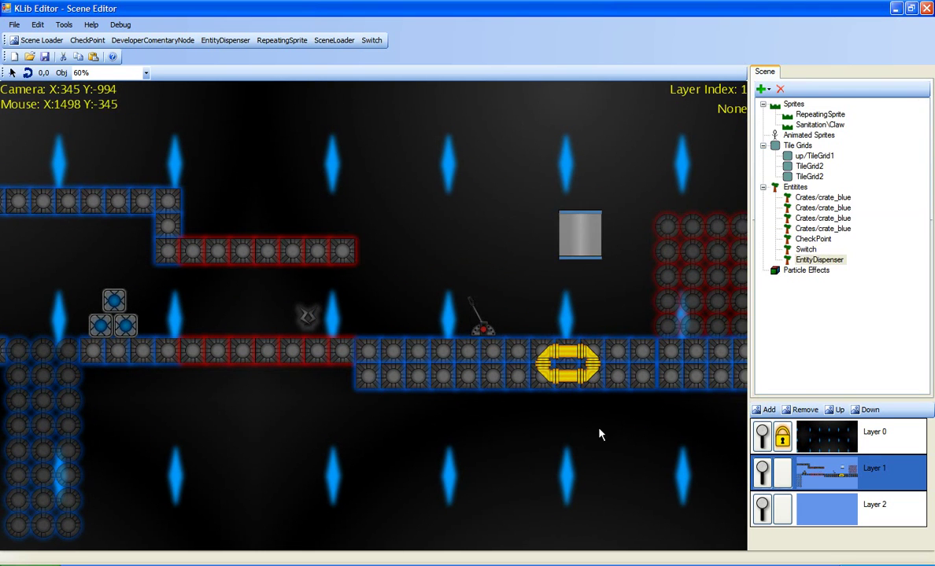
{"action": "left_click_drag", "start_coordinate": [586, 242], "coordinate": [580, 237]}
{"action": "left_click", "coordinate": [600, 401]}
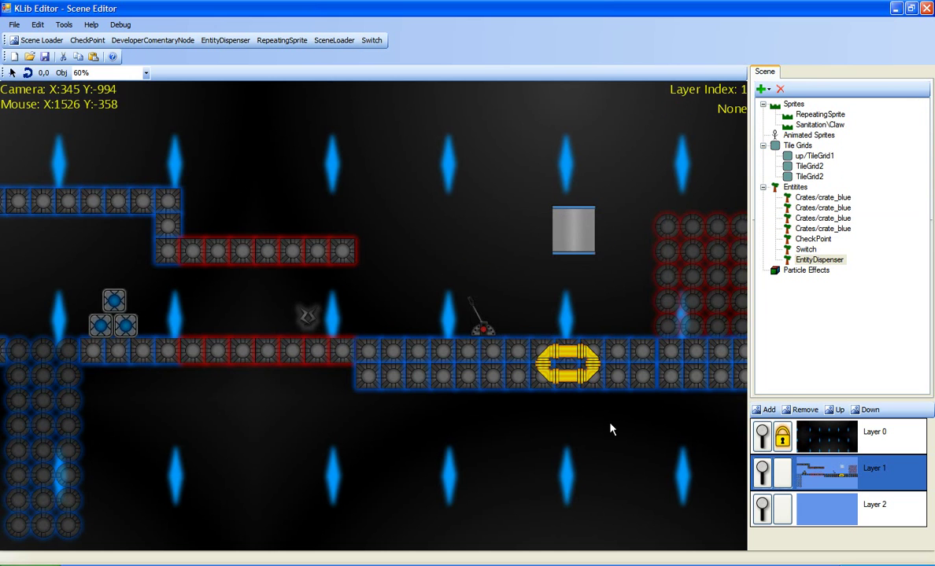
Add a new scene layer after Layer 2 and make it the active layer
{"action": "left_click_drag", "start_coordinate": [607, 444], "coordinate": [465, 433]}
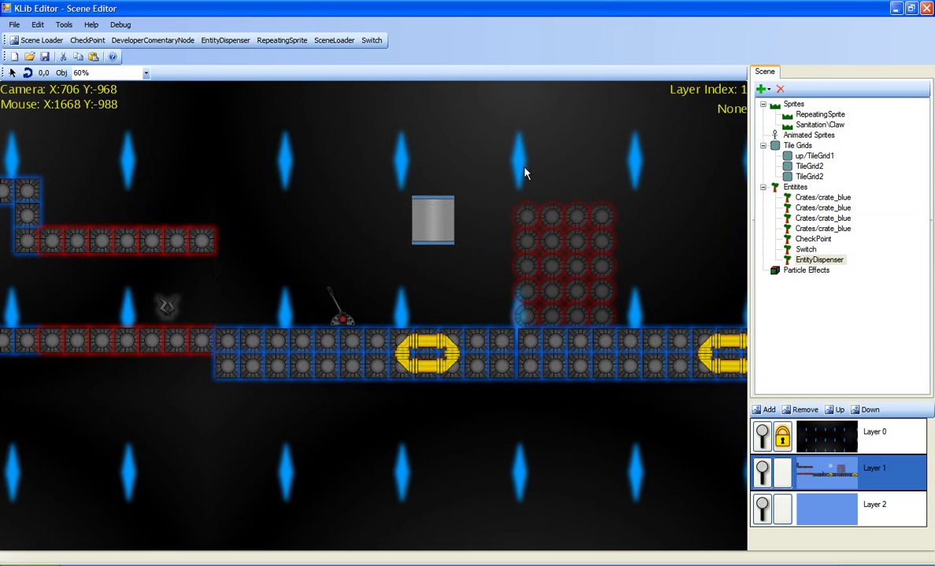
{"action": "middle_click_drag", "start_coordinate": [467, 462], "coordinate": [275, 488]}
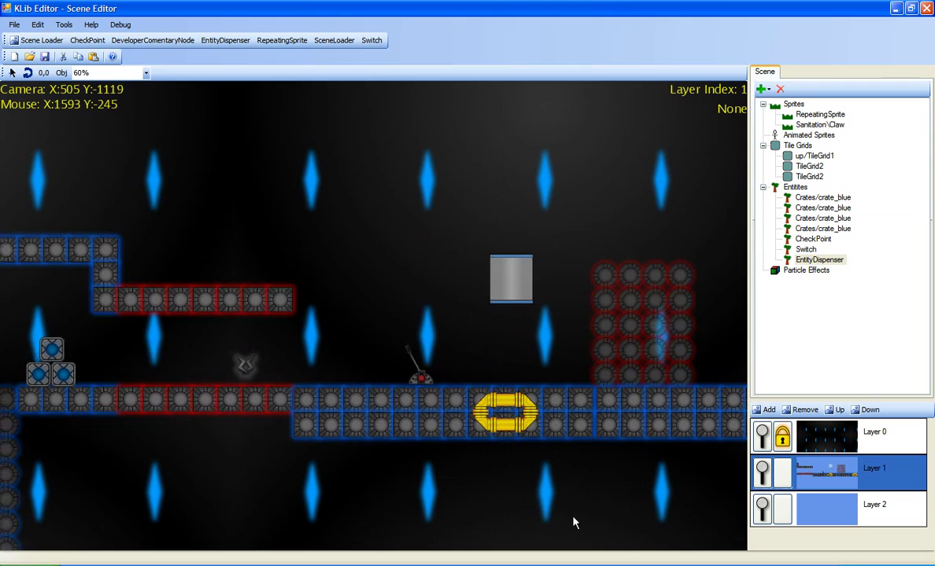
{"action": "middle_click_drag", "start_coordinate": [573, 517], "coordinate": [470, 503]}
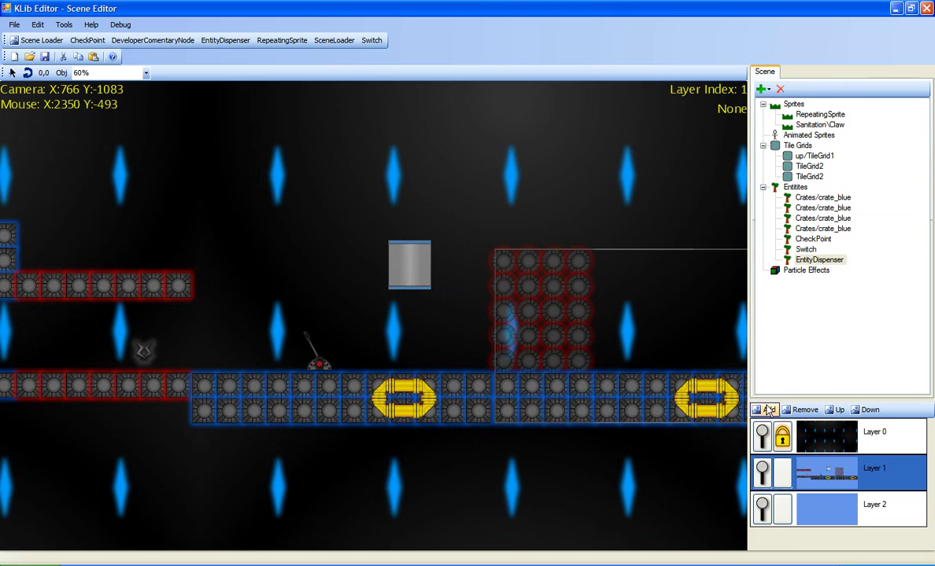
{"action": "left_click", "coordinate": [766, 410]}
{"action": "scroll", "coordinate": [836, 531], "scroll_direction": "down", "scroll_amount": 1}
{"action": "left_click", "coordinate": [834, 517]}
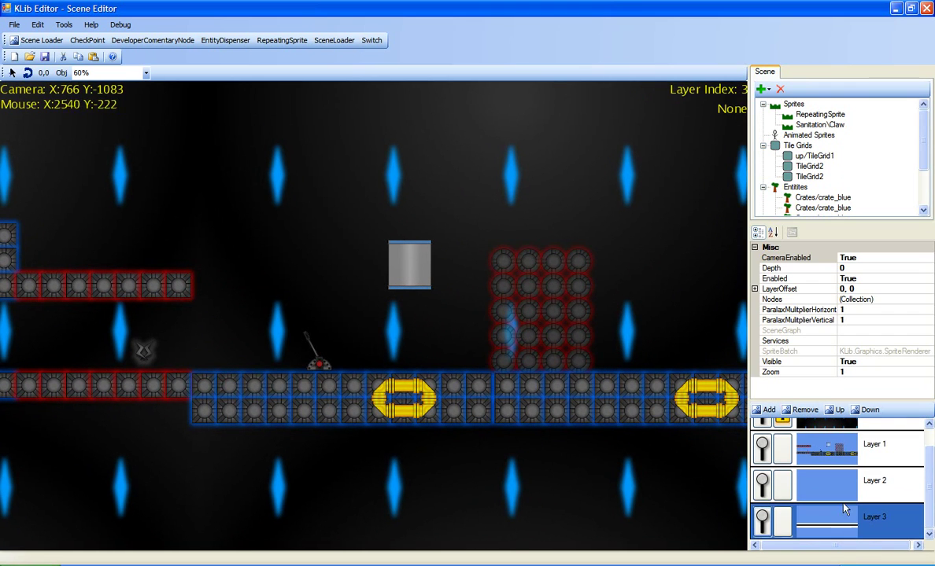
{"action": "right_click", "coordinate": [807, 148]}
{"action": "left_click", "coordinate": [835, 168]}
{"action": "double_click", "coordinate": [142, 251]}
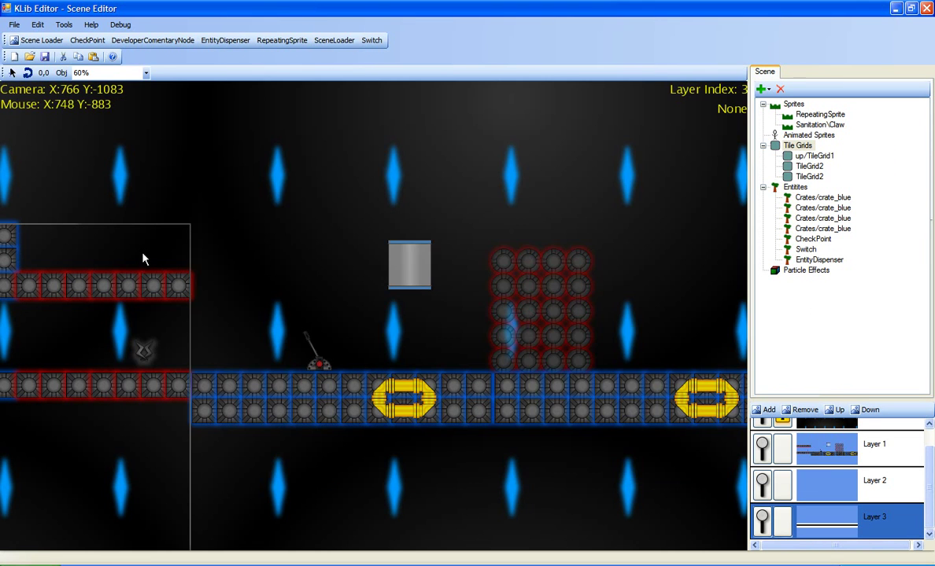
Import the TileGrid1 tile grid from the target asset folder into the active layer
{"action": "scroll", "coordinate": [493, 473], "scroll_direction": "down", "scroll_amount": 5}
{"action": "scroll", "coordinate": [493, 474], "scroll_direction": "up", "scroll_amount": 2}
{"action": "right_click", "coordinate": [803, 148]}
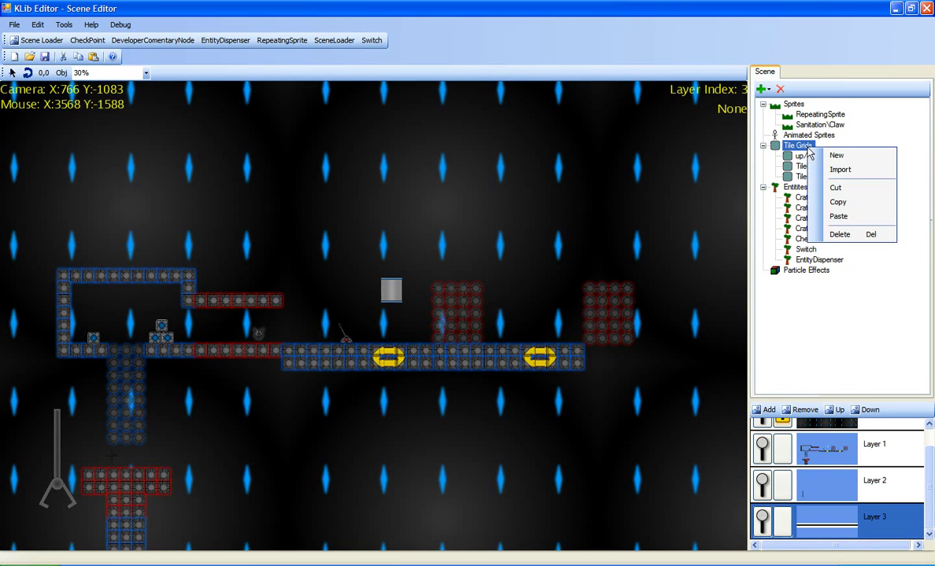
{"action": "left_click", "coordinate": [837, 170]}
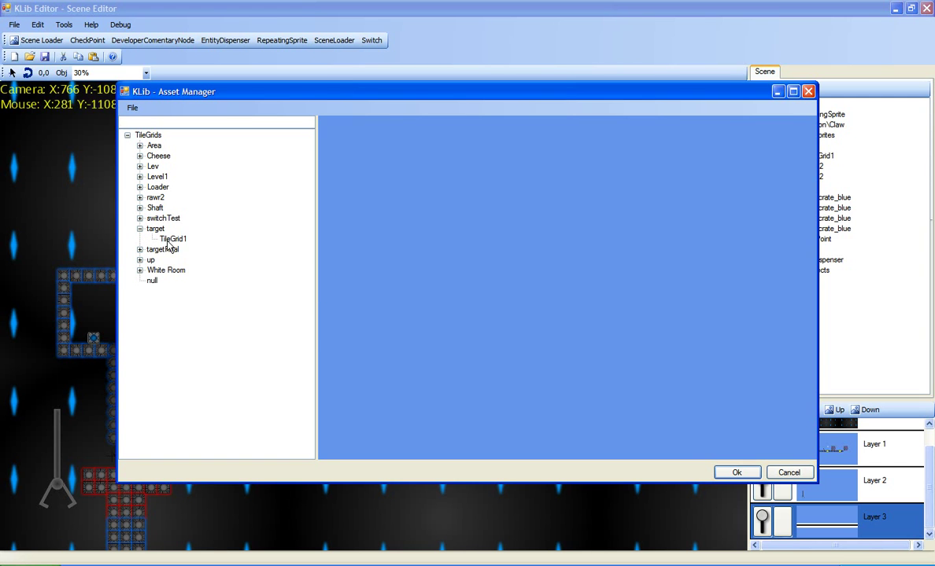
{"action": "double_click", "coordinate": [170, 239]}
Place the imported tile grid as a ceiling over the dispenser's upper part, ending at the first red circular block, and deselect it
{"action": "left_click", "coordinate": [384, 269]}
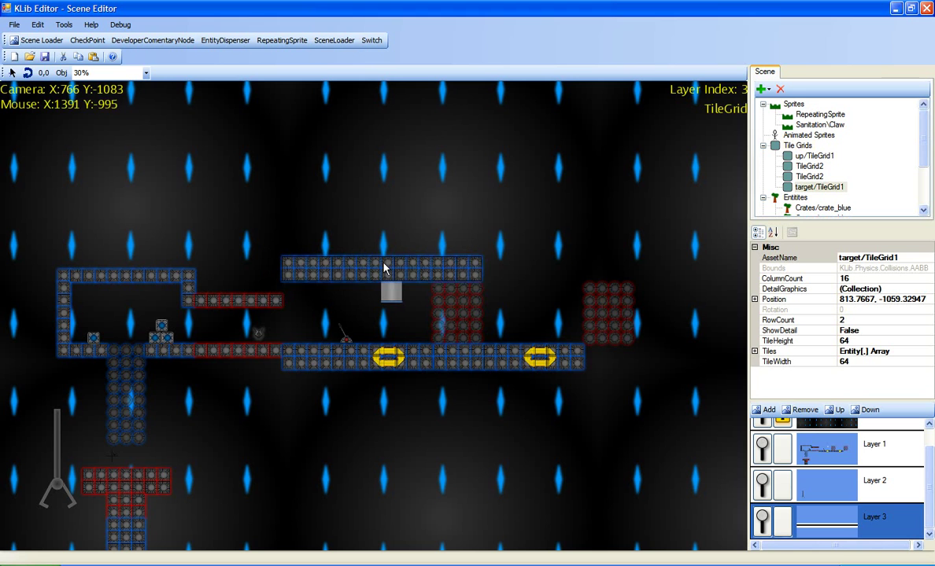
{"action": "left_click_drag", "start_coordinate": [384, 263], "coordinate": [329, 273]}
{"action": "left_click", "coordinate": [399, 472]}
{"action": "scroll", "coordinate": [399, 472], "scroll_direction": "up", "scroll_amount": 1}
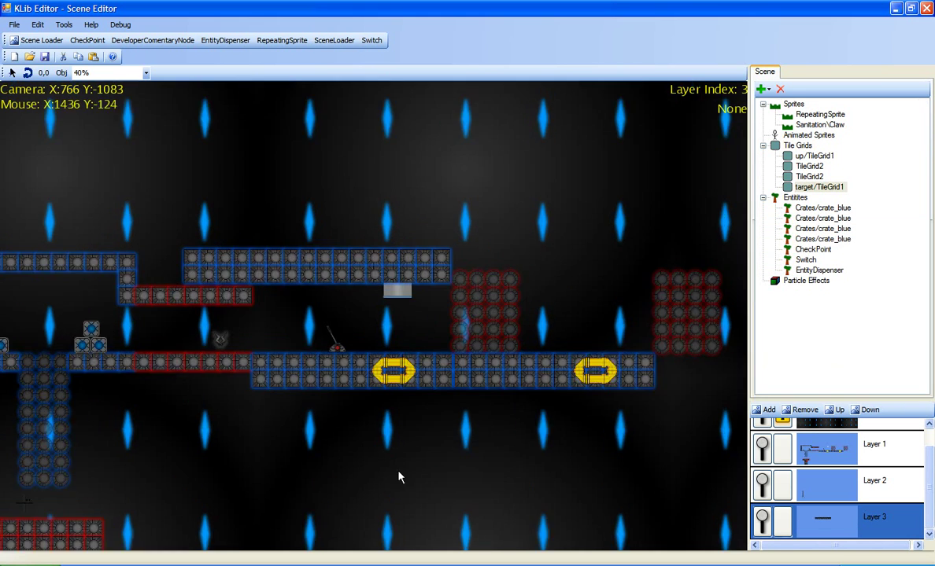
{"action": "scroll", "coordinate": [399, 477], "scroll_direction": "up", "scroll_amount": 4}
{"action": "scroll", "coordinate": [407, 315], "scroll_direction": "up", "scroll_amount": 1}
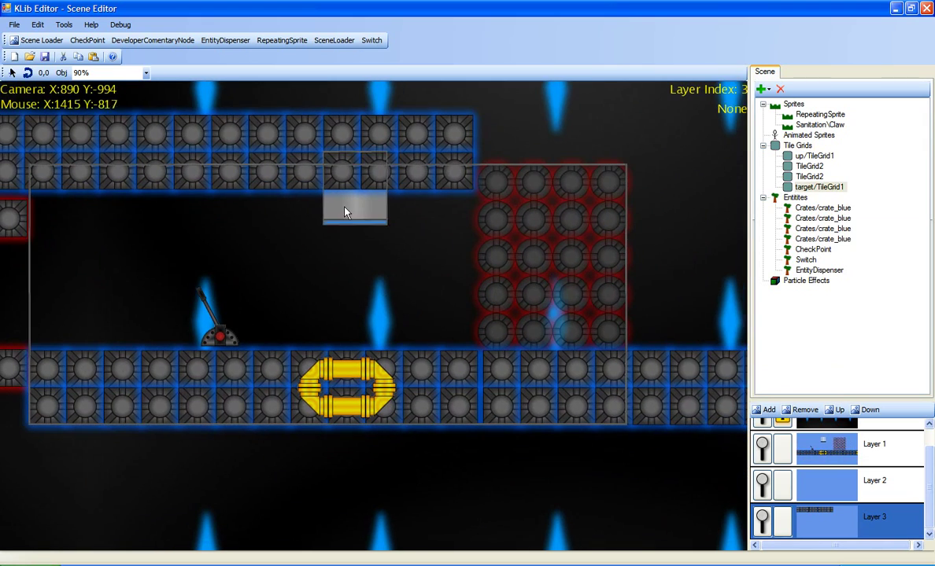
Switch back to Layer 1 by selecting the entity dispenser, and add a SceneLoader with the scene path Scene/level1
{"action": "left_click", "coordinate": [347, 213]}
{"action": "left_click_drag", "start_coordinate": [465, 506], "coordinate": [151, 503]}
{"action": "scroll", "coordinate": [186, 475], "scroll_direction": "down", "scroll_amount": 1}
{"action": "scroll", "coordinate": [186, 475], "scroll_direction": "down", "scroll_amount": 2}
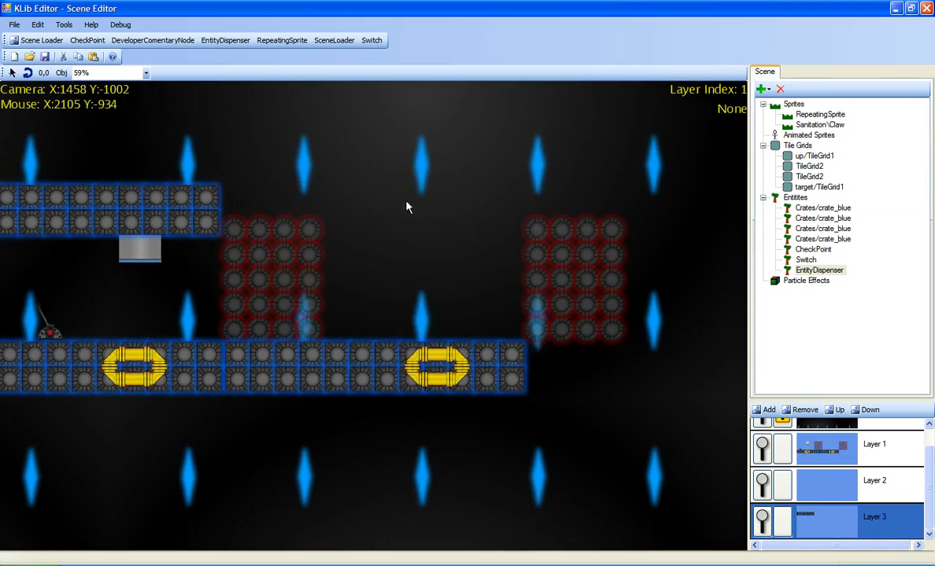
{"action": "middle_click_drag", "start_coordinate": [406, 207], "coordinate": [304, 246]}
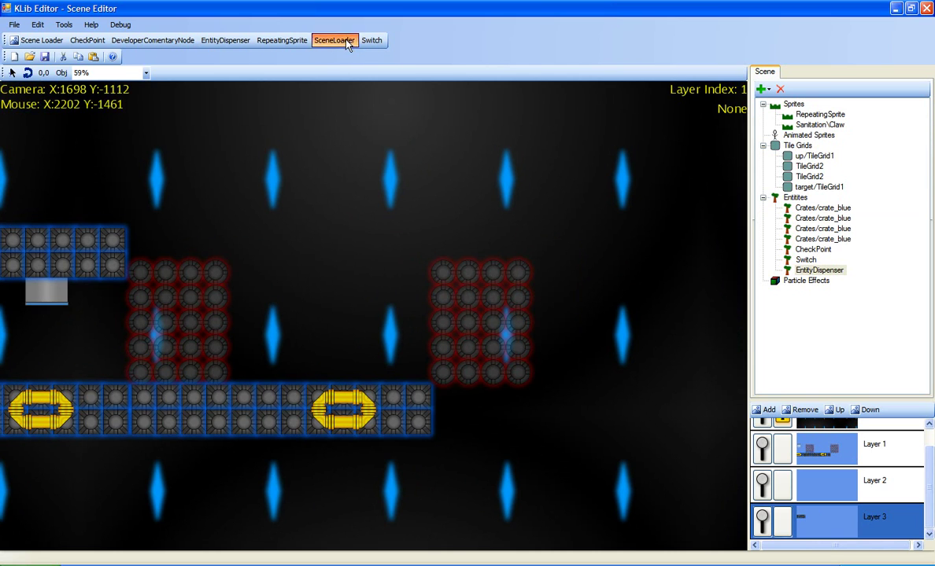
{"action": "left_click", "coordinate": [335, 40]}
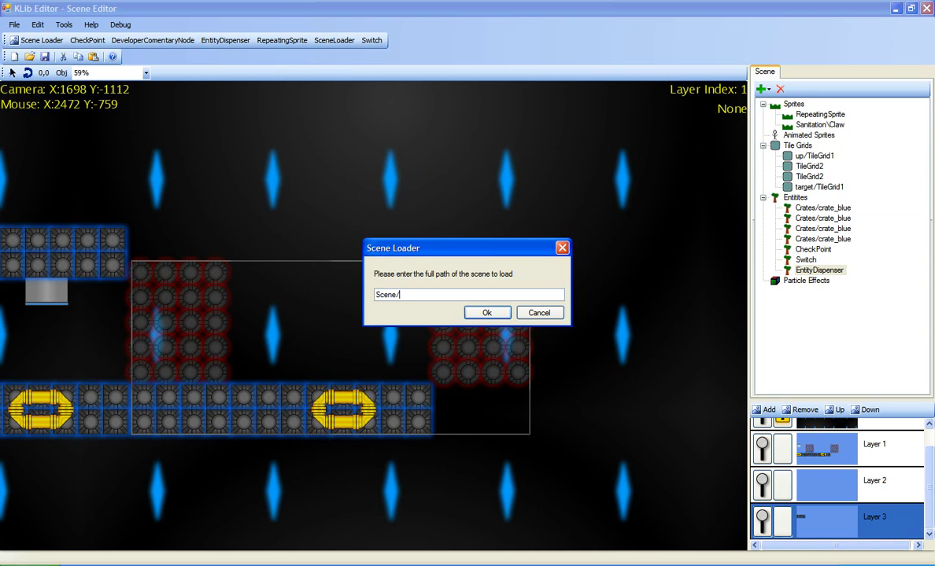
{"action": "type", "text": "Scene/level1"}
{"action": "key", "text": "Return"}
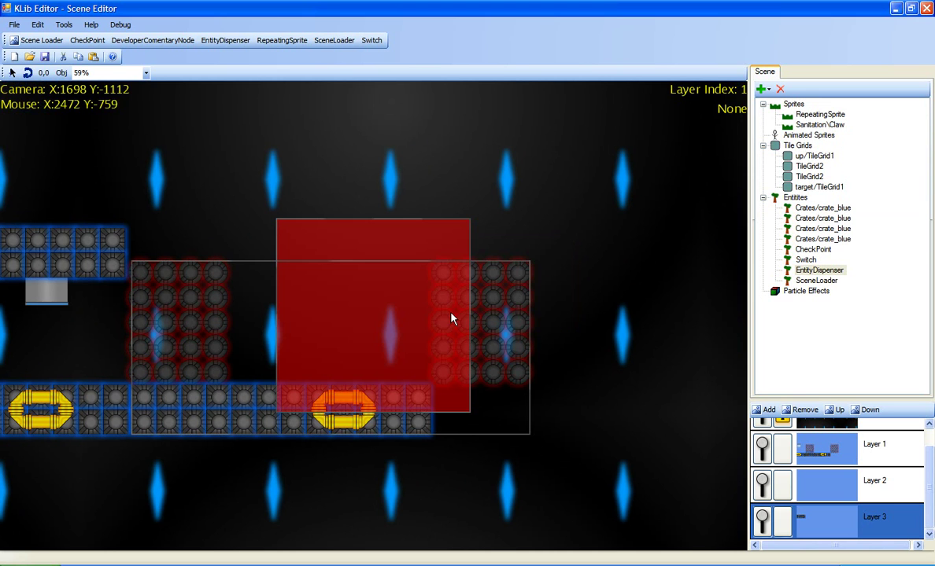
Reduce the scene loader's height, set it on the end of the blue floor against the far red block, and deselect it
{"action": "left_click_drag", "start_coordinate": [346, 251], "coordinate": [535, 107]}
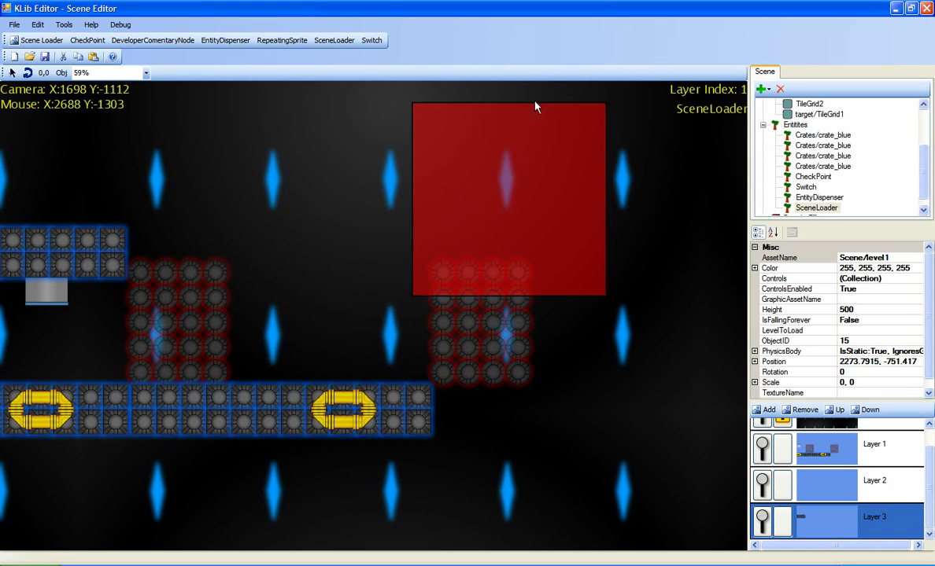
{"action": "left_click_drag", "start_coordinate": [515, 211], "coordinate": [531, 392]}
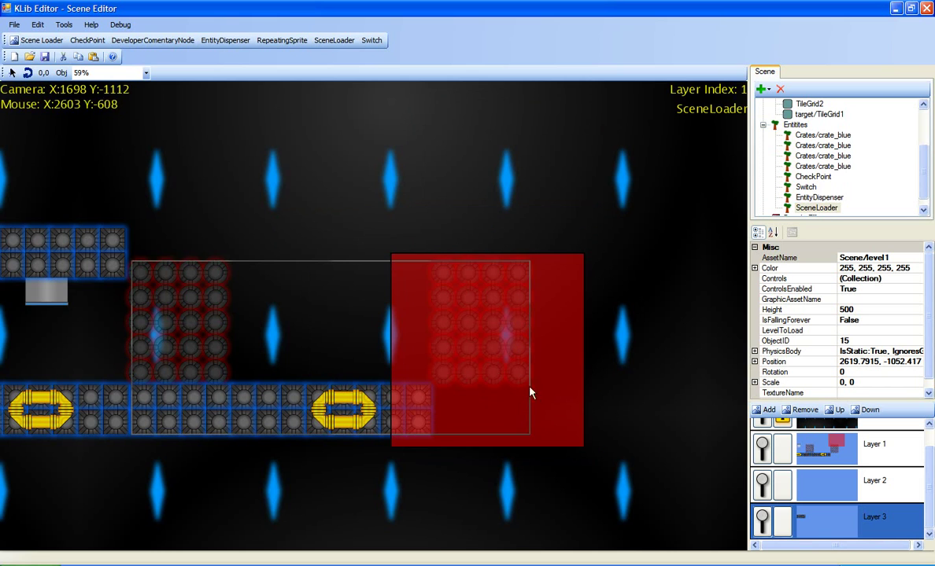
{"action": "left_click", "coordinate": [872, 311]}
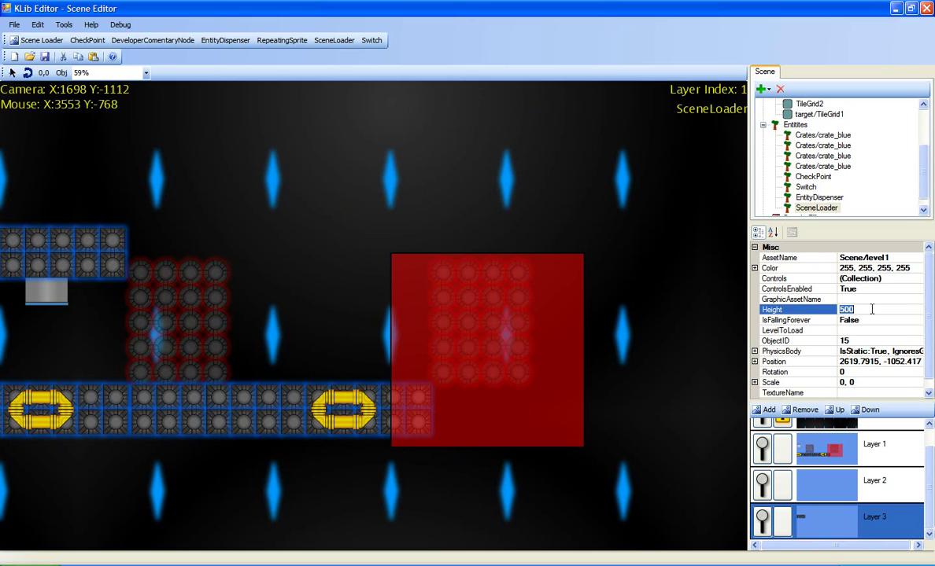
{"action": "key", "text": "Return"}
{"action": "left_click_drag", "start_coordinate": [539, 368], "coordinate": [403, 354]}
{"action": "left_click", "coordinate": [422, 525]}
Save the scene on the Desktop as a KLib Scene named wowwww
{"action": "middle_click_drag", "start_coordinate": [244, 501], "coordinate": [673, 387]}
{"action": "scroll", "coordinate": [623, 399], "scroll_direction": "down", "scroll_amount": 3}
{"action": "middle_click_drag", "start_coordinate": [295, 452], "coordinate": [604, 241]}
{"action": "scroll", "coordinate": [551, 314], "scroll_direction": "down", "scroll_amount": 2}
{"action": "scroll", "coordinate": [426, 392], "scroll_direction": "up", "scroll_amount": 1}
{"action": "scroll", "coordinate": [514, 362], "scroll_direction": "up", "scroll_amount": 1}
{"action": "middle_click_drag", "start_coordinate": [425, 455], "coordinate": [401, 422]}
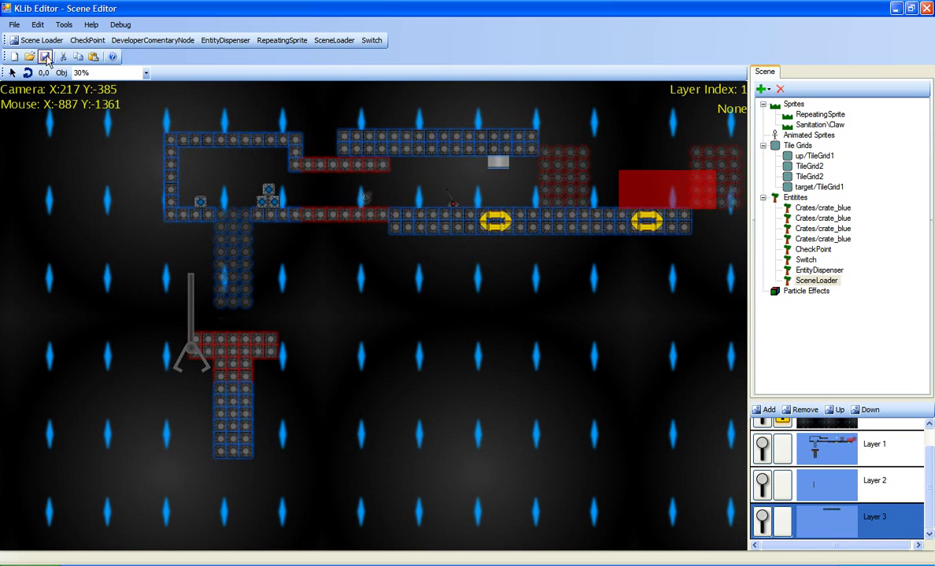
{"action": "left_click", "coordinate": [13, 25]}
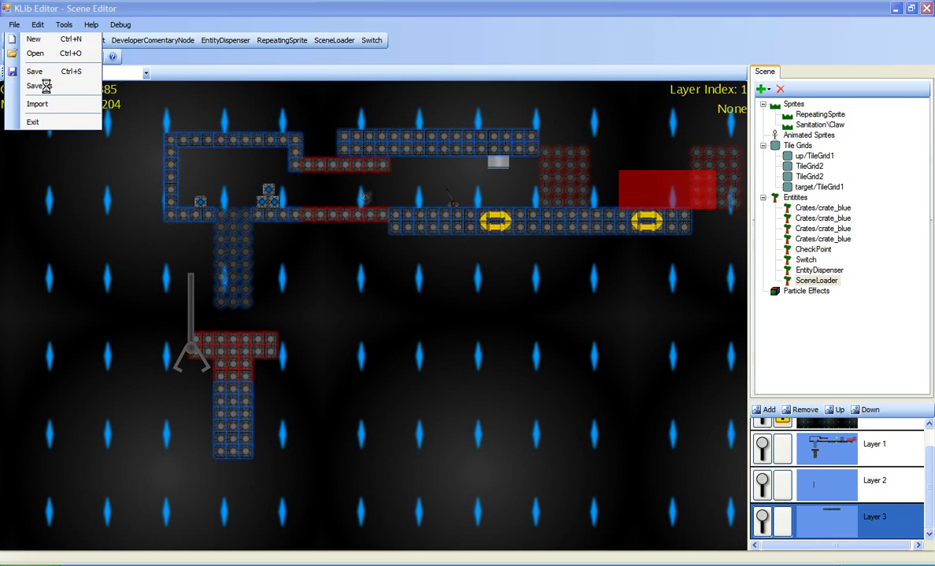
{"action": "left_click", "coordinate": [33, 85]}
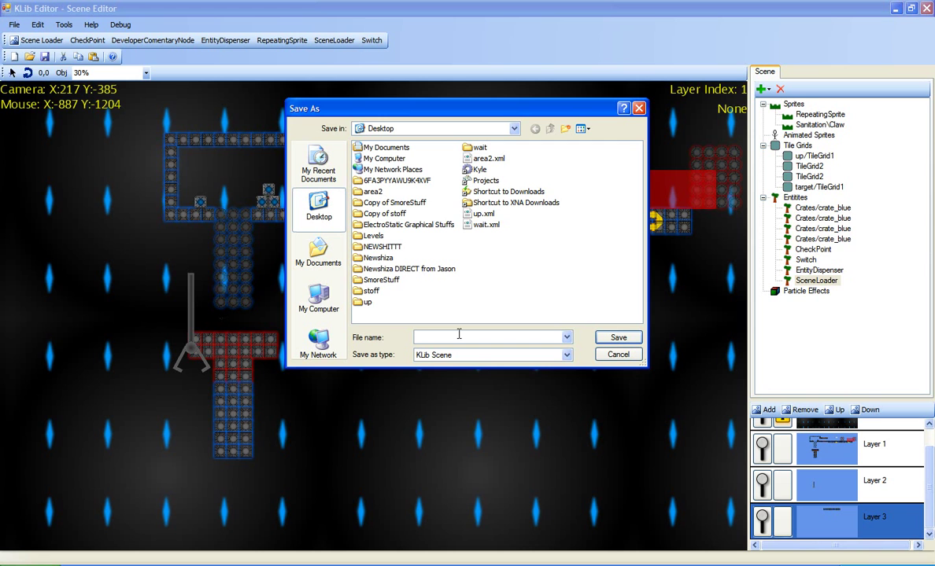
{"action": "type", "text": "wowwww"}
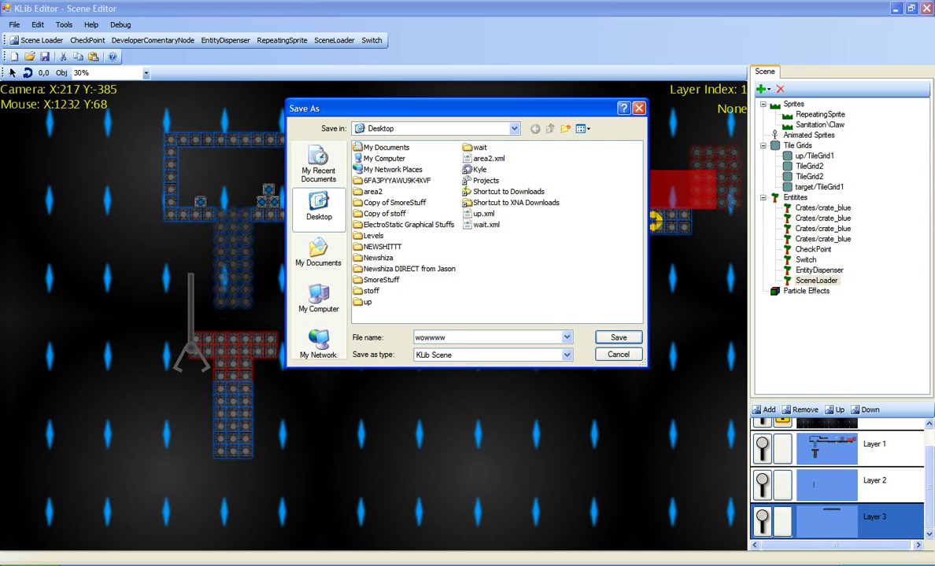
{"action": "key", "text": "Return"}
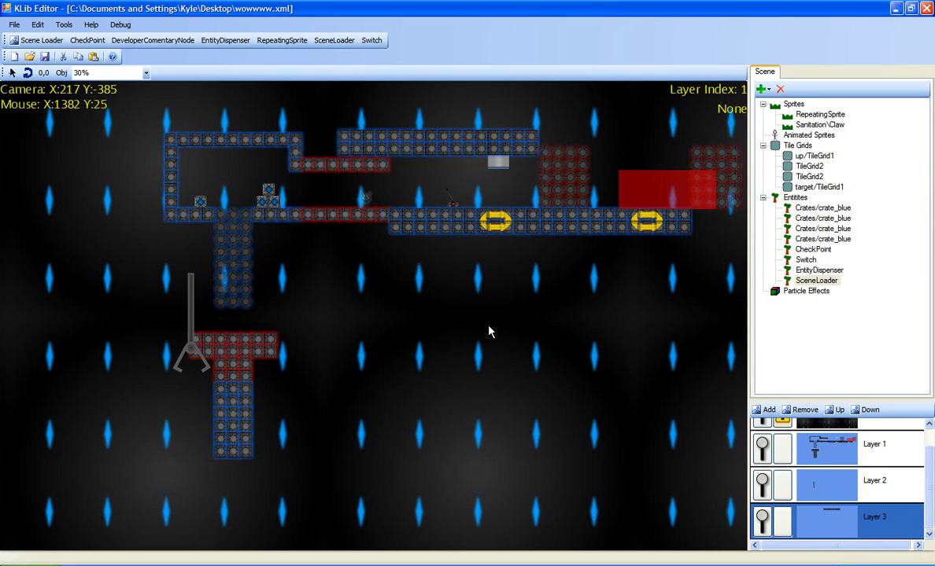
Switch to the desktop, open wowwww.xml in Notepad to examine the saved scene's XML structure, and close it
{"action": "middle_click_drag", "start_coordinate": [549, 277], "coordinate": [468, 329]}
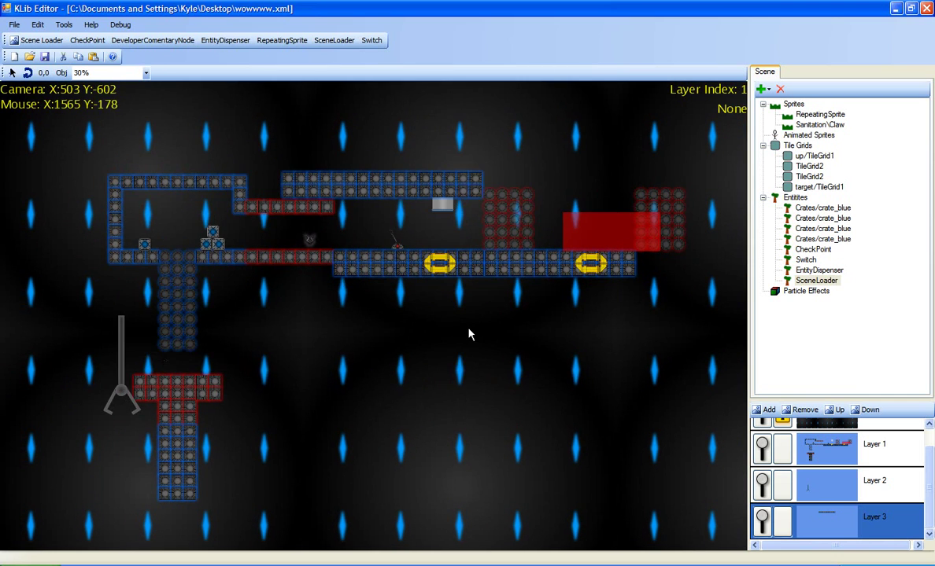
{"action": "key", "text": "super+f"}
{"action": "left_click", "coordinate": [606, 39]}
{"action": "key", "text": "super+d"}
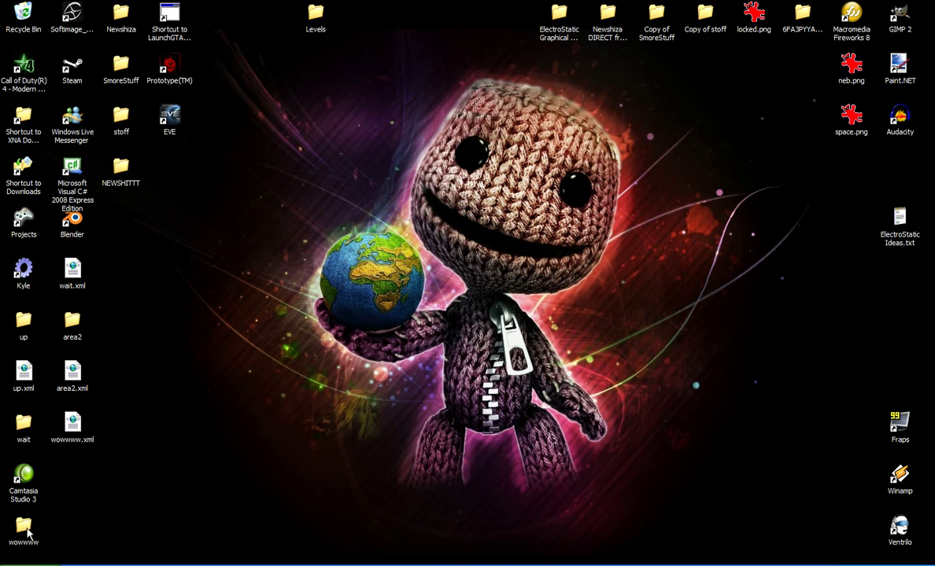
{"action": "right_click", "coordinate": [73, 428]}
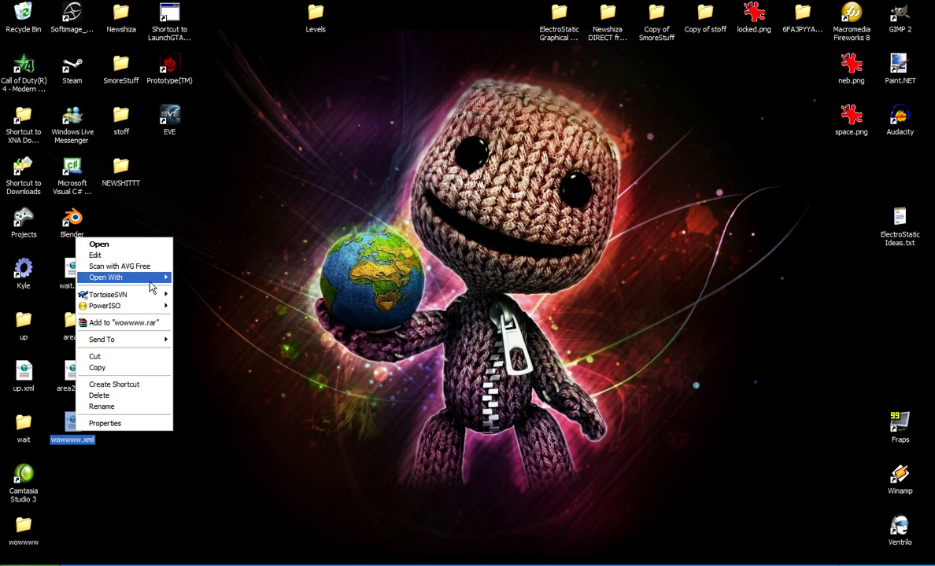
{"action": "left_click", "coordinate": [131, 257]}
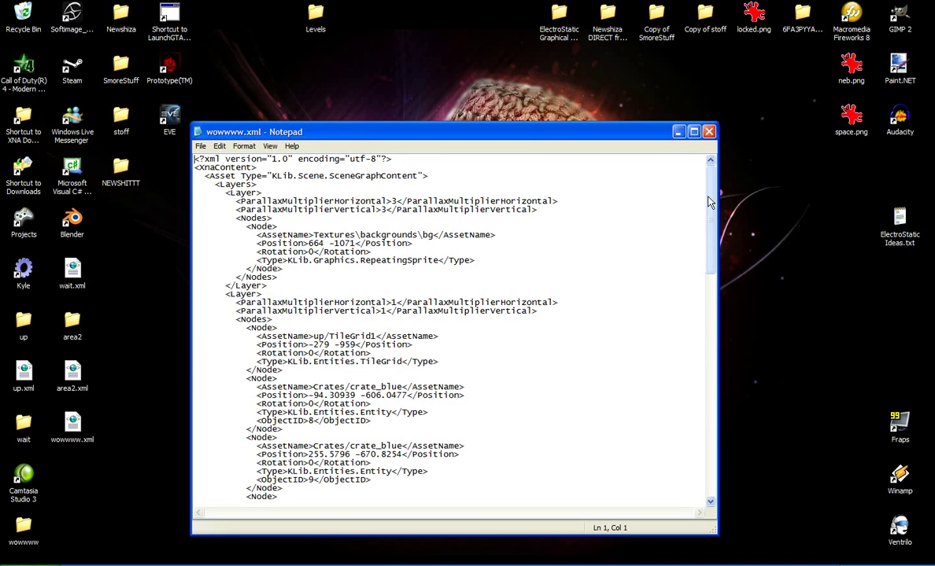
{"action": "mouse_move", "coordinate": [708, 202]}
{"action": "left_mouse_down"}
{"action": "mouse_move", "coordinate": [702, 464]}
{"action": "mouse_move", "coordinate": [701, 187]}
{"action": "left_mouse_up"}
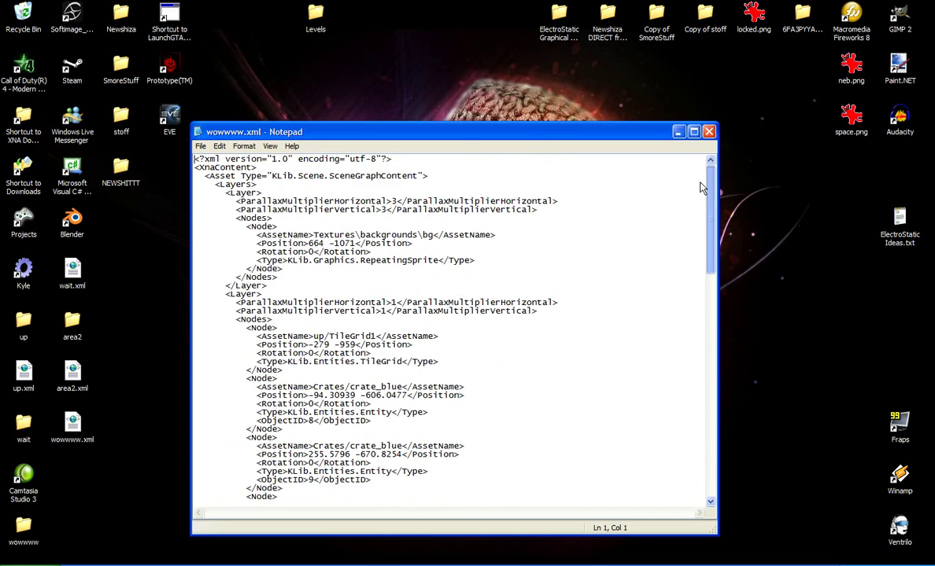
{"action": "left_click", "coordinate": [710, 135]}
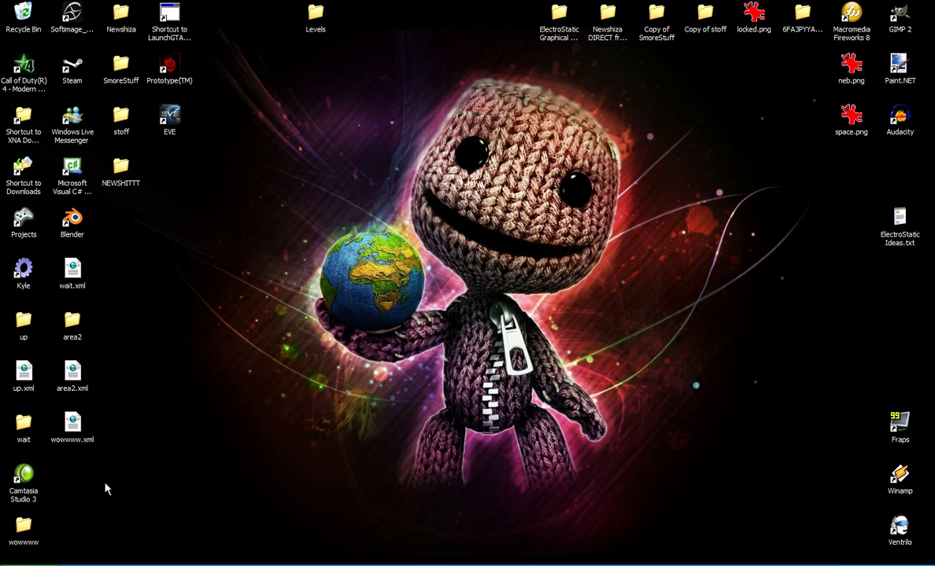
Return to KLib Editor and inspect the level from the claw and crates to the switch, dispenser and scene loader
{"action": "left_click", "coordinate": [657, 565]}
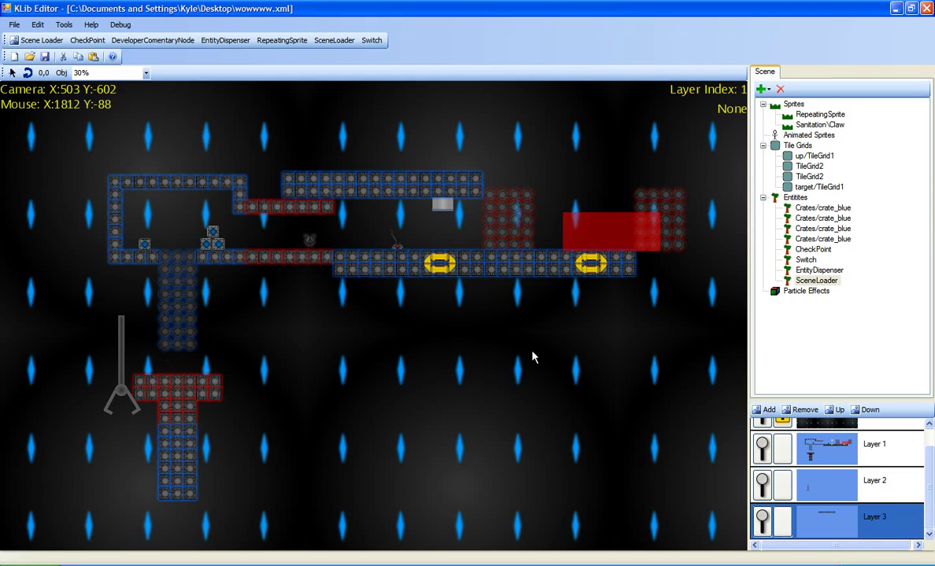
{"action": "middle_click_drag", "start_coordinate": [561, 349], "coordinate": [560, 291]}
{"action": "mouse_move", "coordinate": [312, 311]}
{"action": "middle_mouse_down"}
{"action": "mouse_move", "coordinate": [458, 313]}
{"action": "mouse_move", "coordinate": [285, 329]}
{"action": "mouse_move", "coordinate": [445, 328]}
{"action": "mouse_move", "coordinate": [365, 297]}
{"action": "mouse_move", "coordinate": [340, 310]}
{"action": "mouse_move", "coordinate": [291, 304]}
{"action": "mouse_move", "coordinate": [371, 299]}
{"action": "mouse_move", "coordinate": [330, 306]}
{"action": "middle_mouse_up"}
{"action": "left_click_drag", "start_coordinate": [324, 482], "coordinate": [98, 149]}
{"action": "mouse_move", "coordinate": [19, 153]}
{"action": "middle_mouse_down"}
{"action": "mouse_move", "coordinate": [90, 165]}
{"action": "mouse_move", "coordinate": [39, 167]}
{"action": "mouse_move", "coordinate": [39, 175]}
{"action": "mouse_move", "coordinate": [179, 212]}
{"action": "mouse_move", "coordinate": [173, 203]}
{"action": "middle_mouse_up"}
{"action": "scroll", "coordinate": [289, 317], "scroll_direction": "up", "scroll_amount": 4}
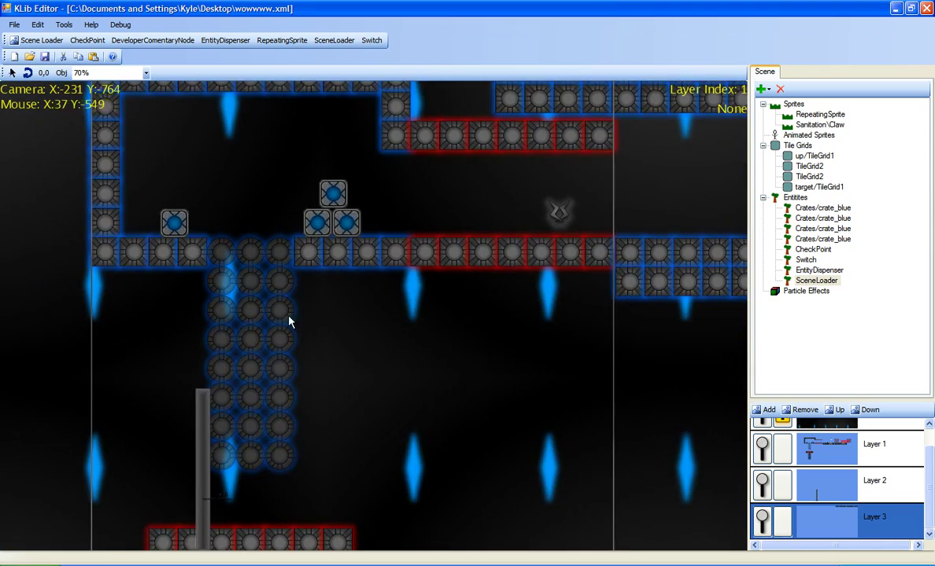
{"action": "middle_click_drag", "start_coordinate": [394, 428], "coordinate": [344, 236]}
{"action": "scroll", "coordinate": [399, 429], "scroll_direction": "up", "scroll_amount": 6}
{"action": "scroll", "coordinate": [447, 440], "scroll_direction": "down", "scroll_amount": 6}
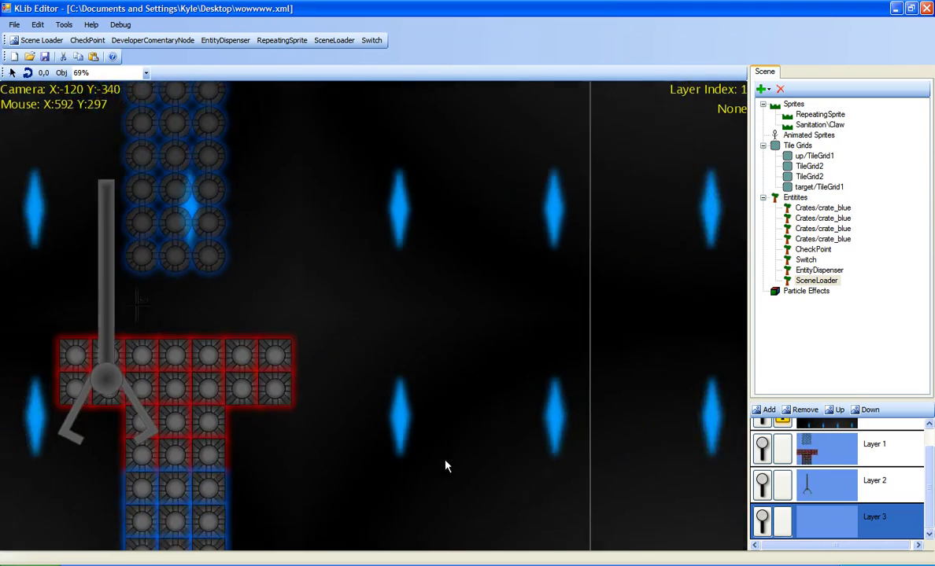
{"action": "scroll", "coordinate": [446, 467], "scroll_direction": "down", "scroll_amount": 5}
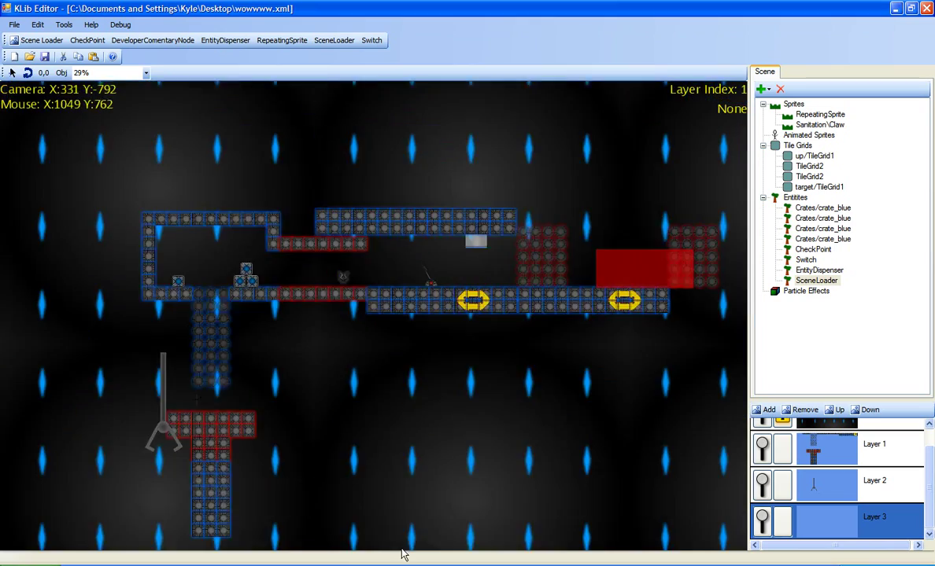
{"action": "middle_click_drag", "start_coordinate": [403, 557], "coordinate": [393, 491]}
{"action": "scroll", "coordinate": [406, 446], "scroll_direction": "up", "scroll_amount": 4}
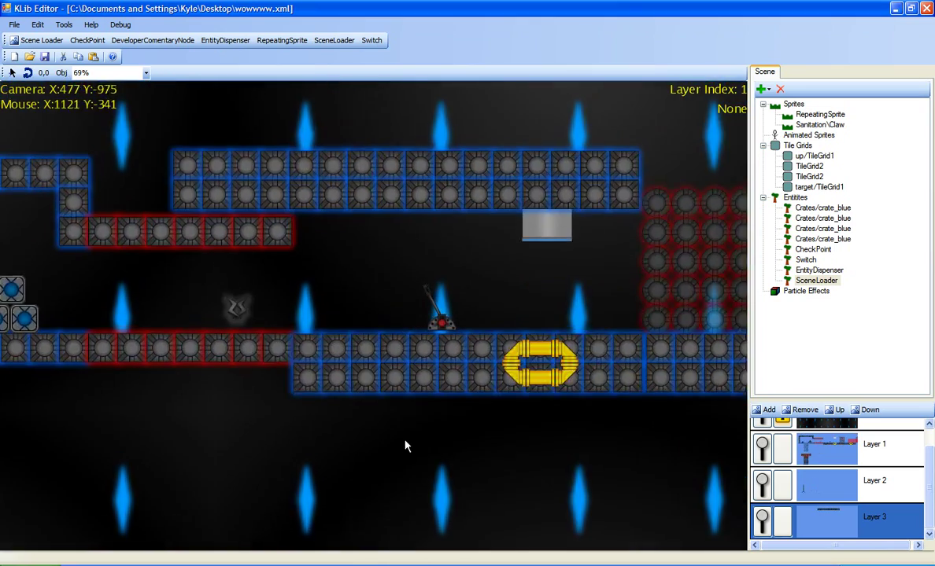
{"action": "scroll", "coordinate": [514, 386], "scroll_direction": "up", "scroll_amount": 2}
{"action": "middle_click_drag", "start_coordinate": [405, 441], "coordinate": [570, 368]}
{"action": "scroll", "coordinate": [563, 370], "scroll_direction": "down", "scroll_amount": 4}
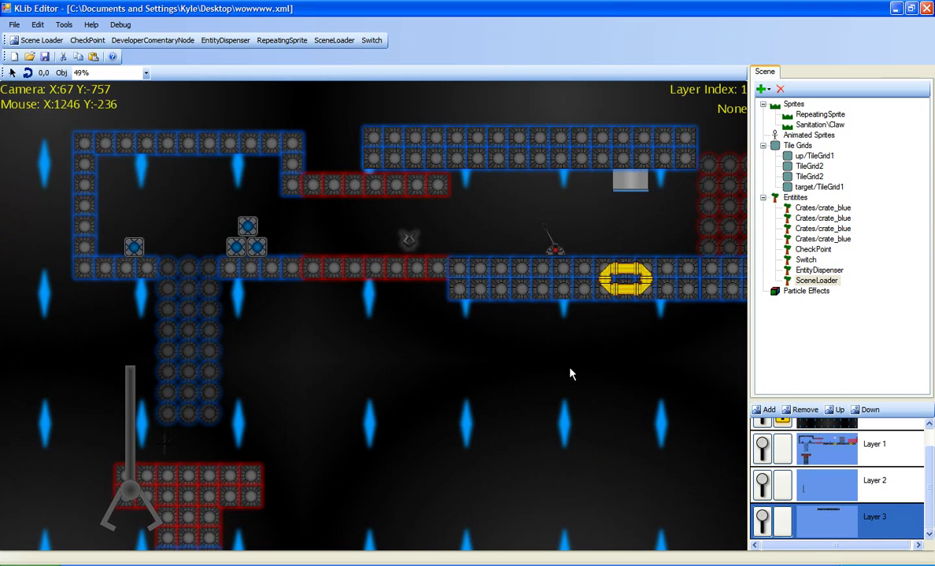